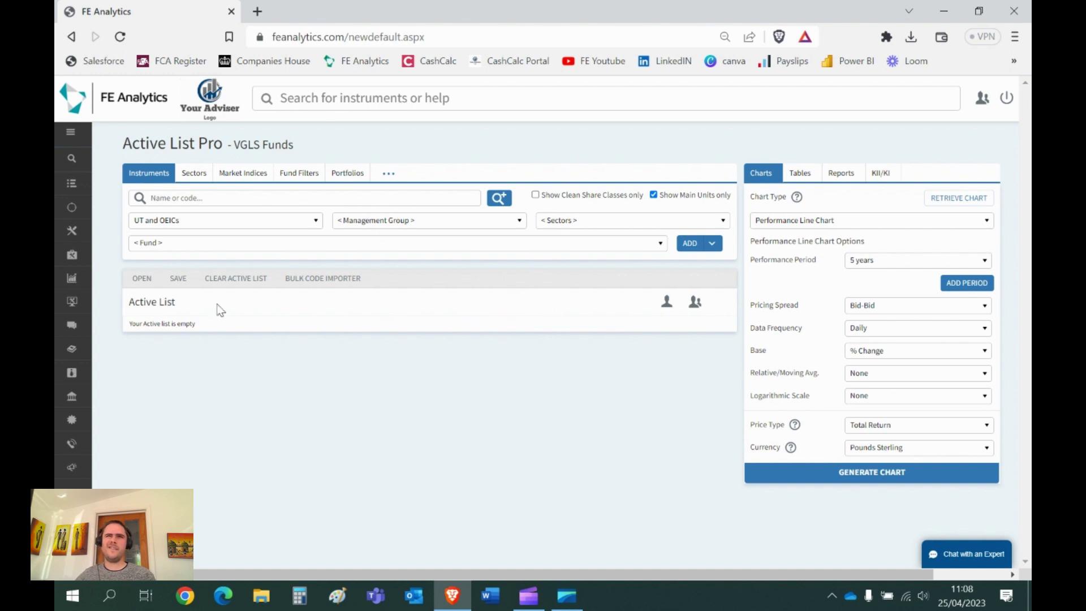
Step: Bring up the UT and OEICs universe selector on the empty Active List Pro Instruments tab
{"action": "mouse_move", "coordinate": [79, 258]}
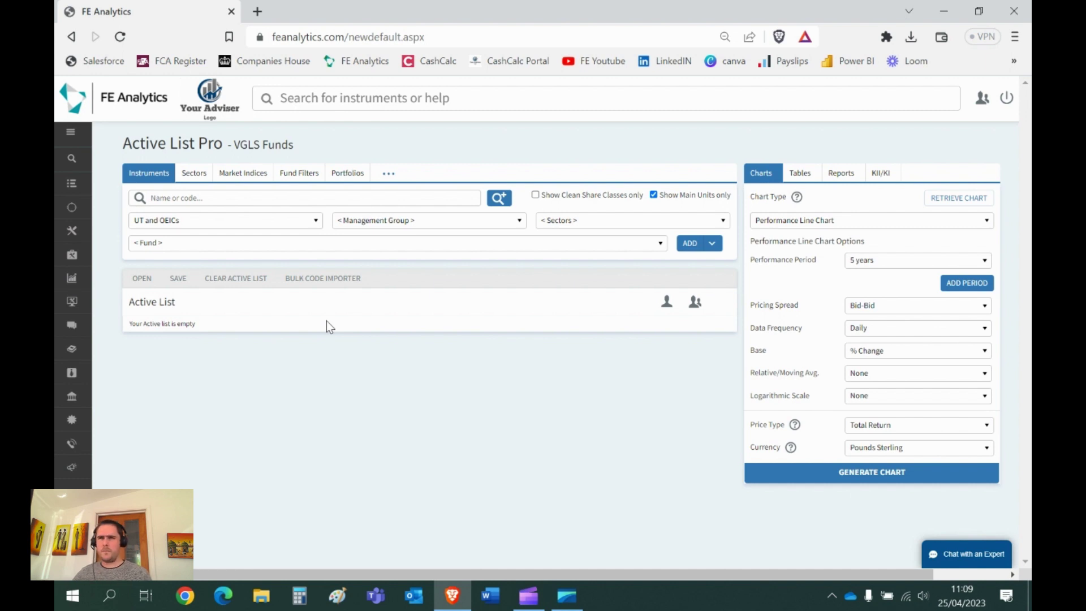
Step: Add Allianz Global Invtrs GmbH(UK) Gilt Yield - May 02 (C3XI) from UT and OEICs to the active list
{"action": "left_click", "coordinate": [183, 227]}
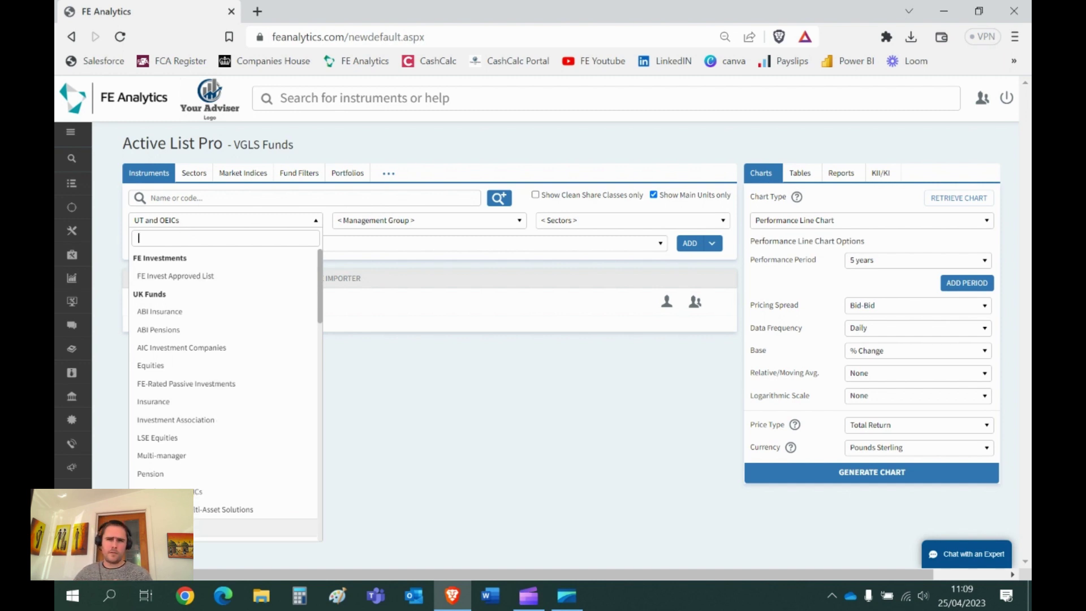
{"action": "left_click", "coordinate": [205, 490]}
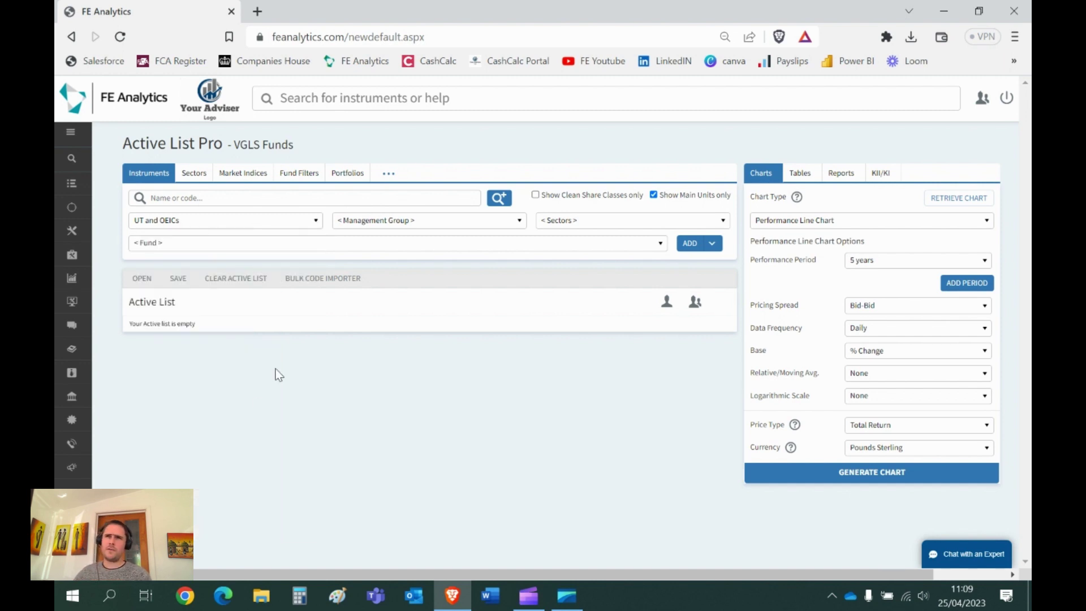
{"action": "left_click", "coordinate": [428, 222]}
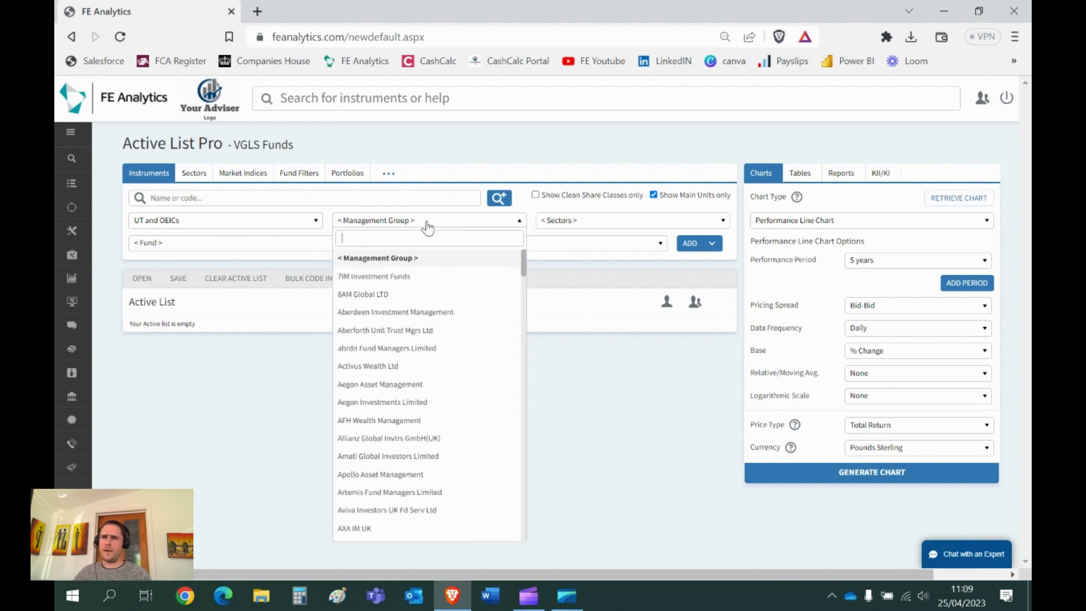
{"action": "left_click", "coordinate": [400, 439]}
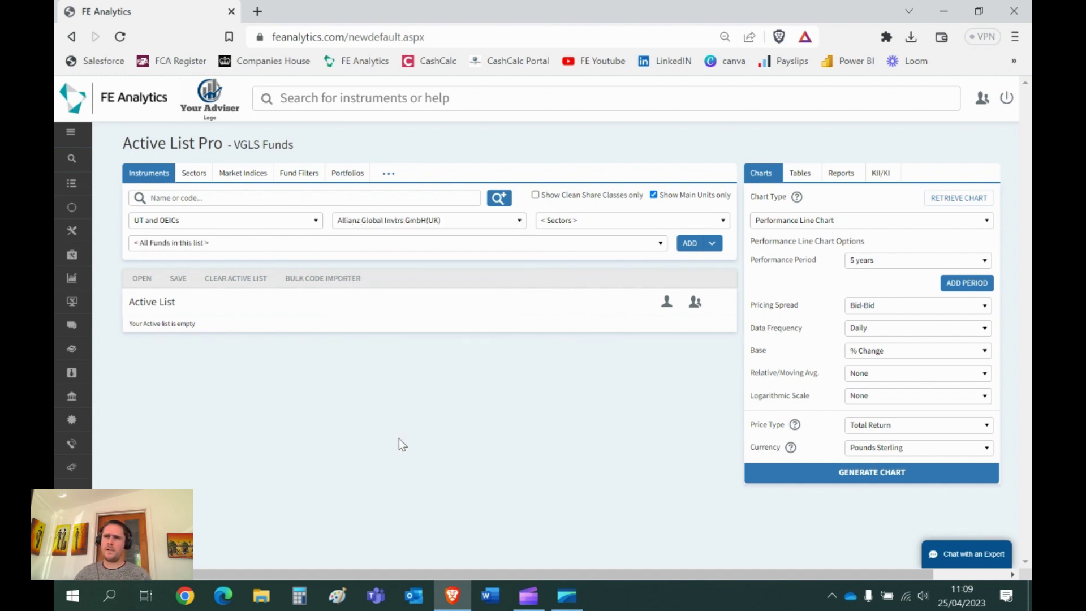
{"action": "left_click", "coordinate": [202, 247]}
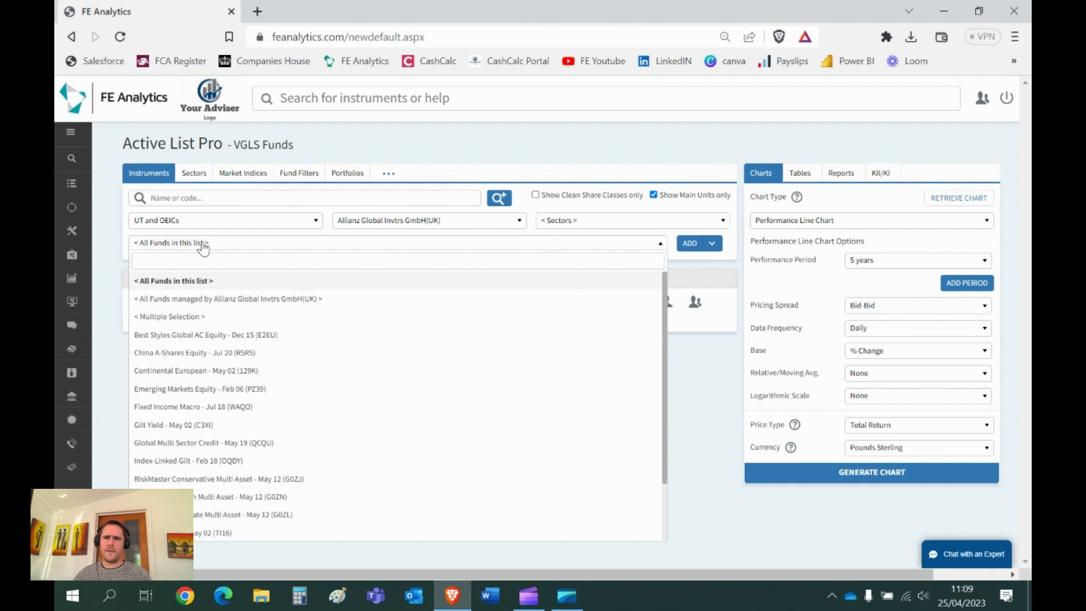
{"action": "left_click", "coordinate": [208, 425]}
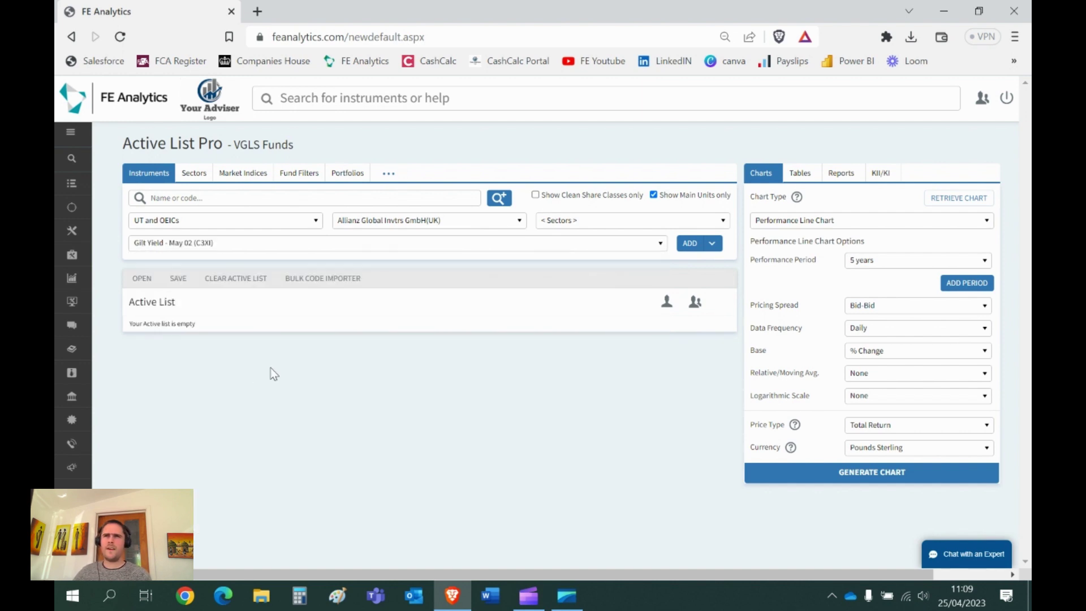
{"action": "left_click", "coordinate": [691, 244]}
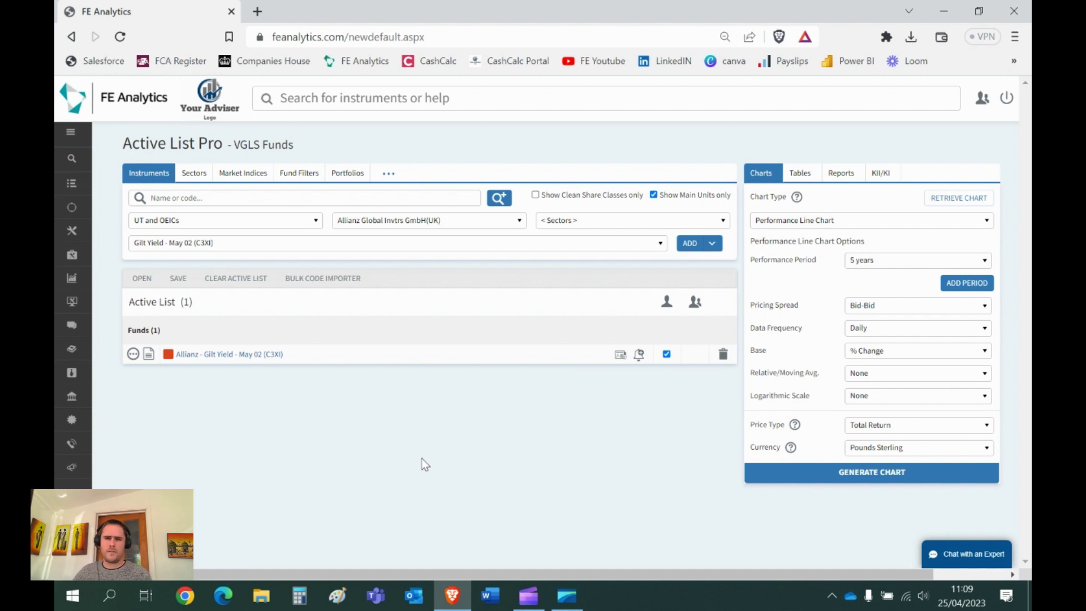
Step: Search for the fund by name 'gilt yield' and site-wide by code 'c3xi', then close the results
{"action": "left_click", "coordinate": [166, 199]}
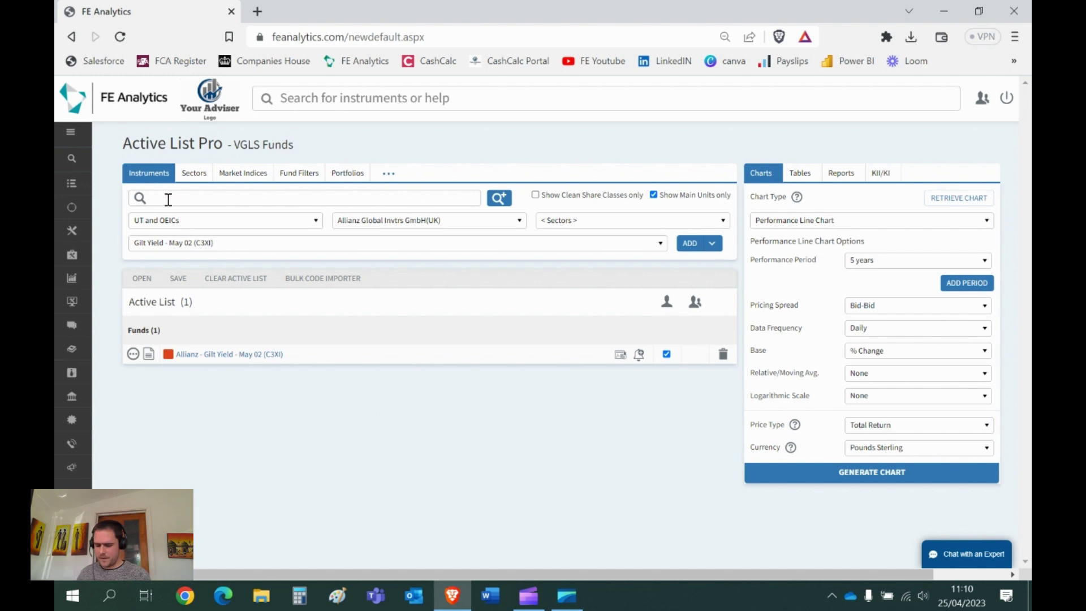
{"action": "type", "text": "gilt"}
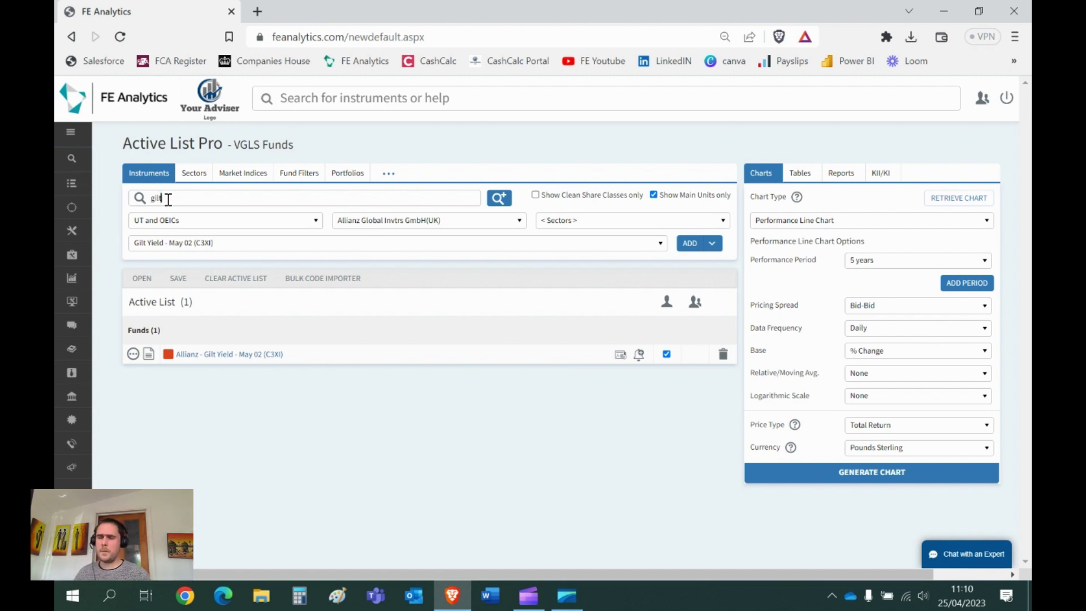
{"action": "type", "text": " yield"}
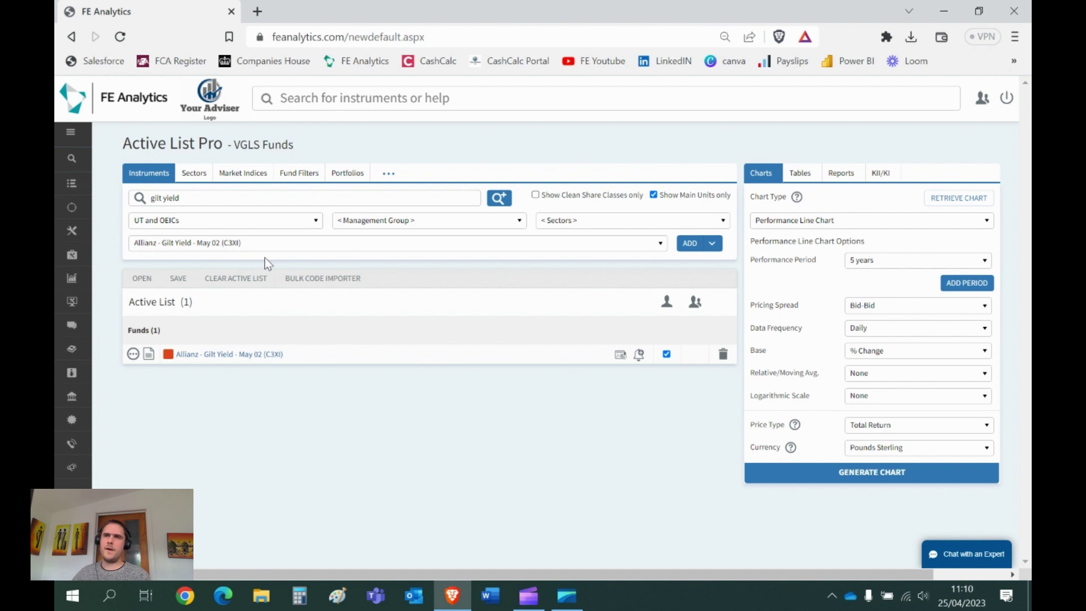
{"action": "left_click", "coordinate": [322, 100]}
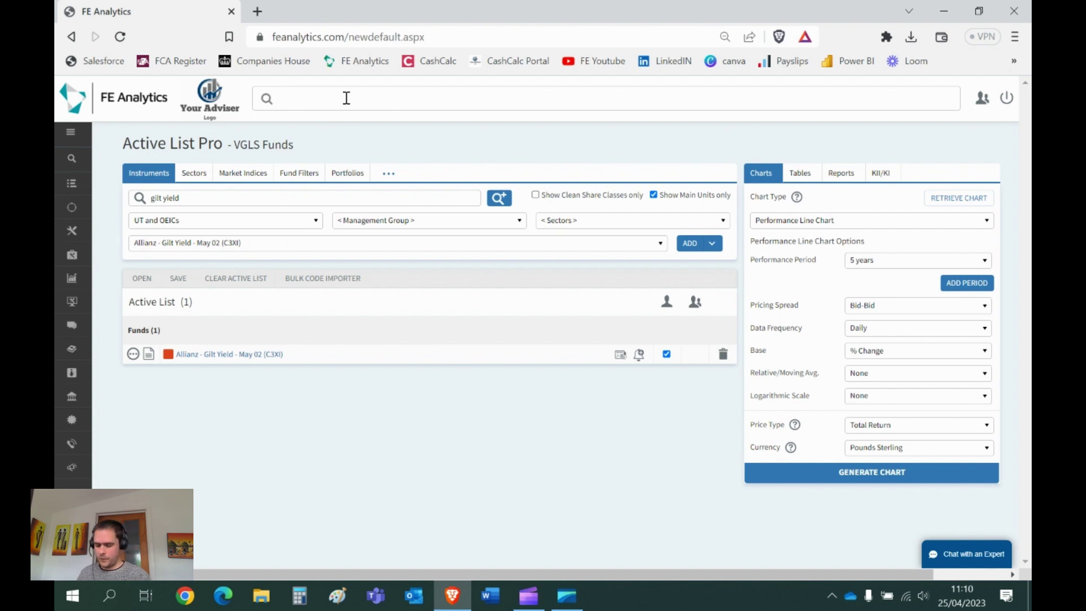
{"action": "type", "text": "c3xi"}
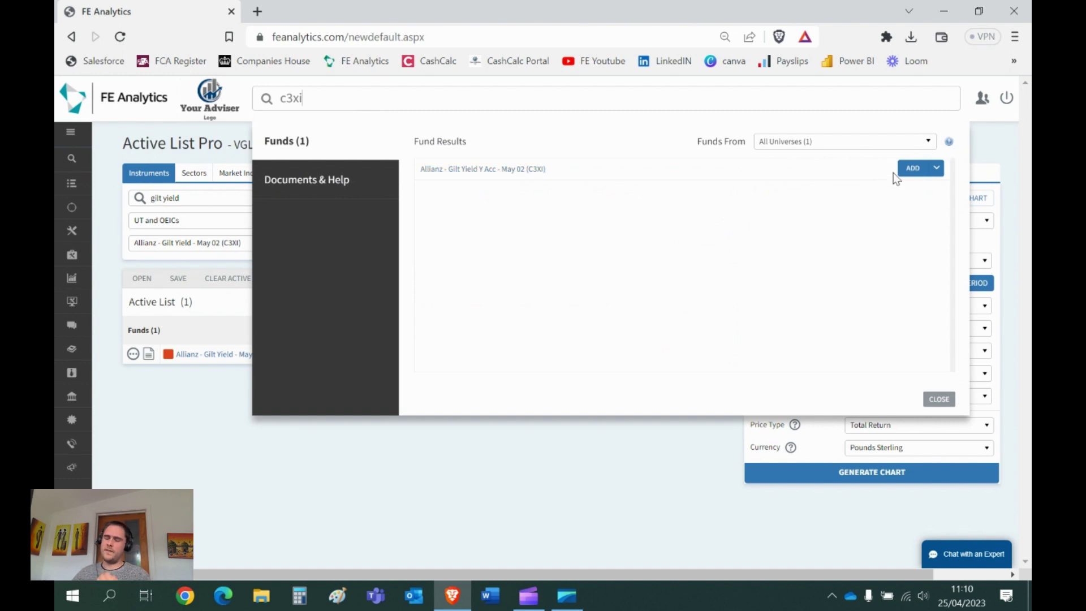
{"action": "left_click", "coordinate": [938, 398]}
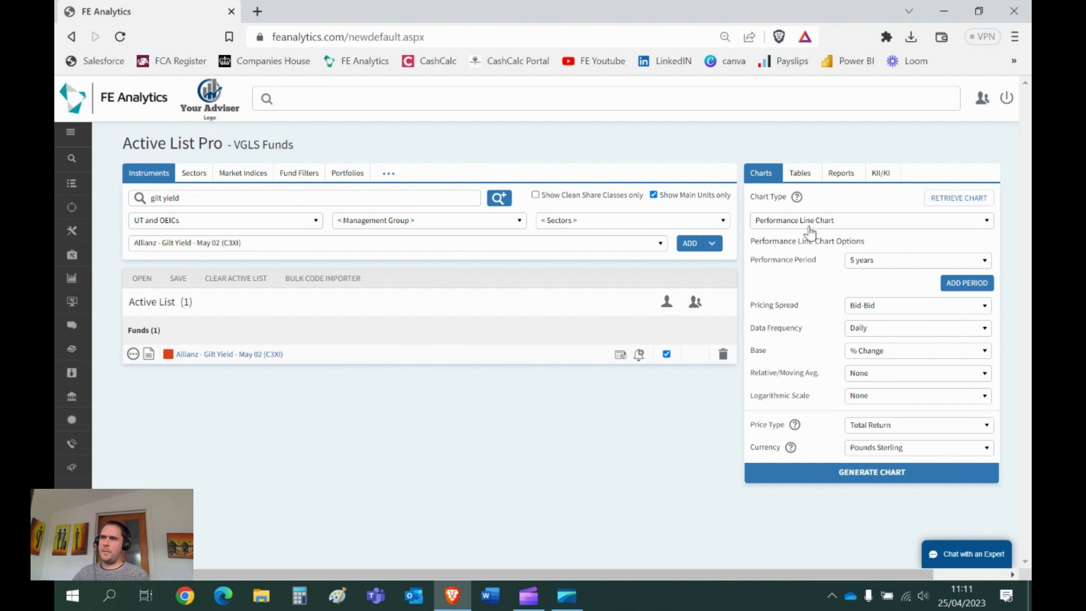
{"action": "left_click", "coordinate": [889, 481]}
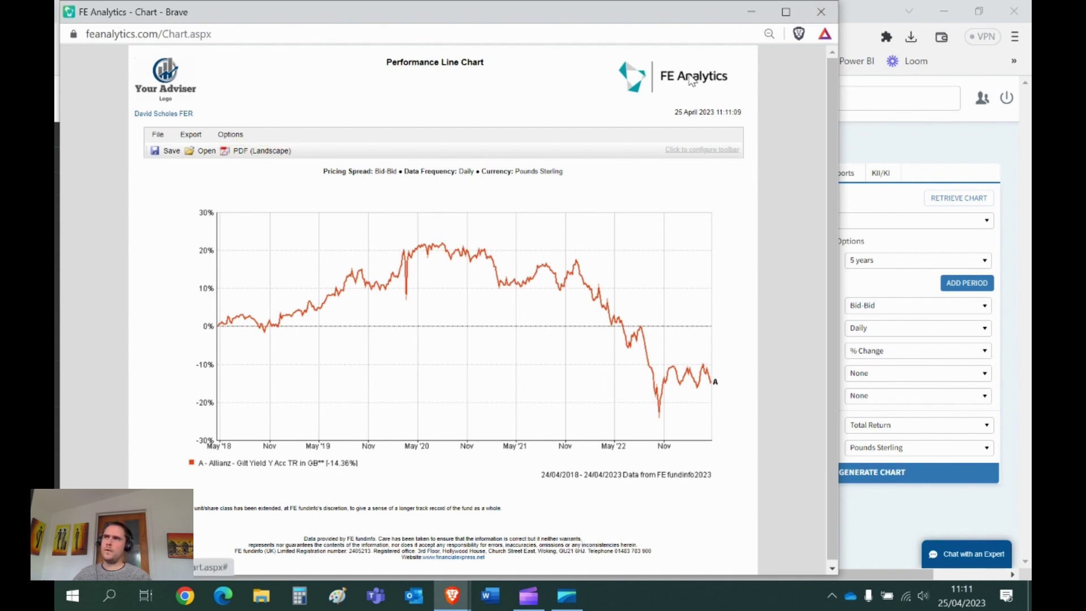
{"action": "left_click", "coordinate": [821, 11]}
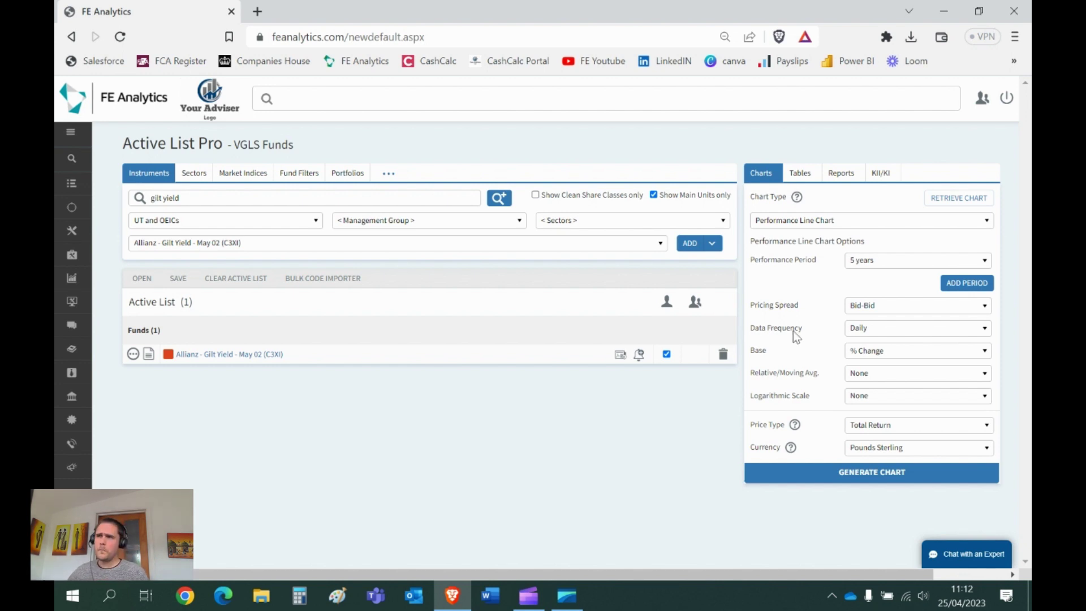
Step: Delete the Allianz Gilt Yield row so the active list is empty
{"action": "left_click", "coordinate": [722, 354]}
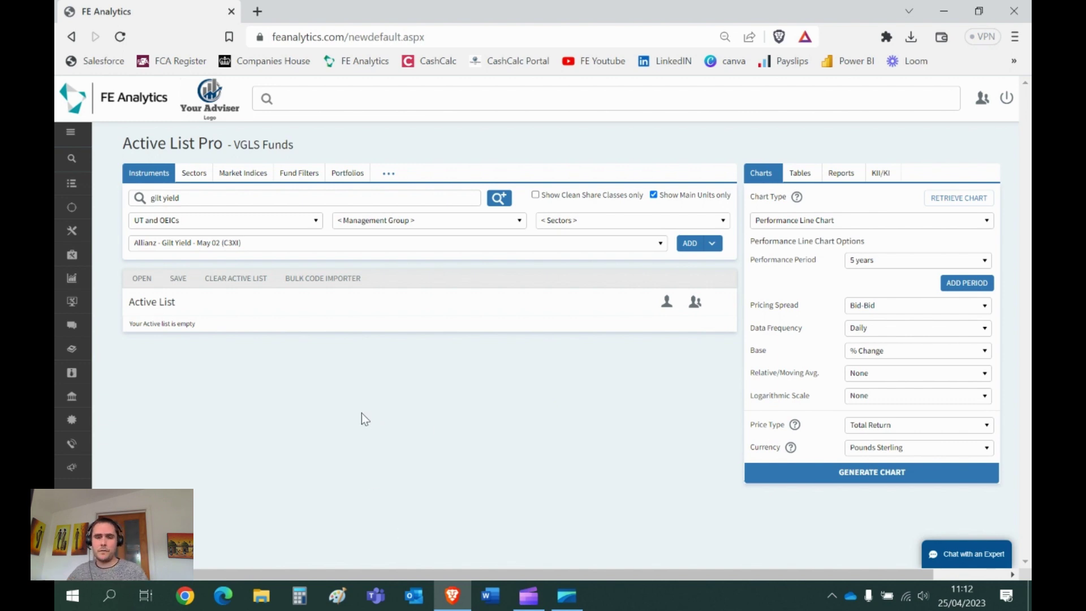
Step: Browse the saved portfolios list without choosing one, then launch Portfolio Builder with a new portfolio
{"action": "left_click", "coordinate": [346, 177]}
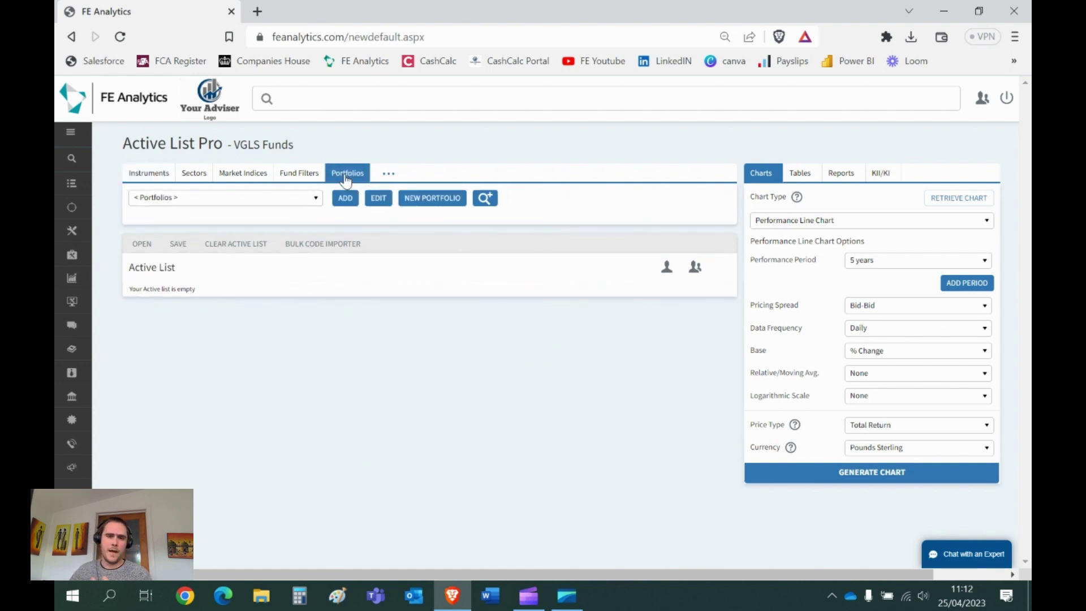
{"action": "left_click", "coordinate": [316, 202]}
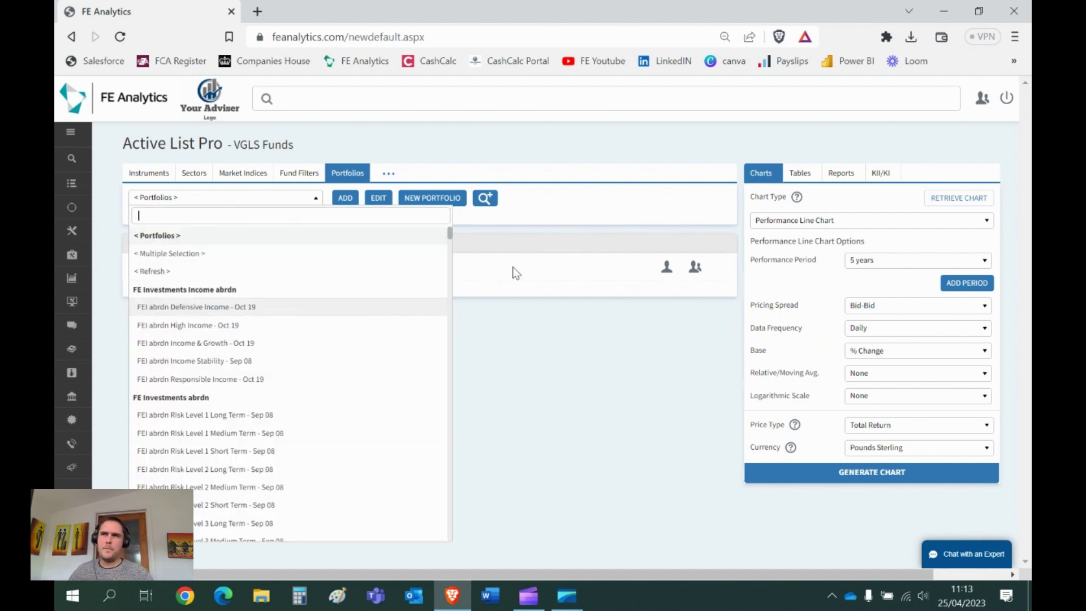
{"action": "left_click_drag", "start_coordinate": [450, 234], "coordinate": [454, 478]}
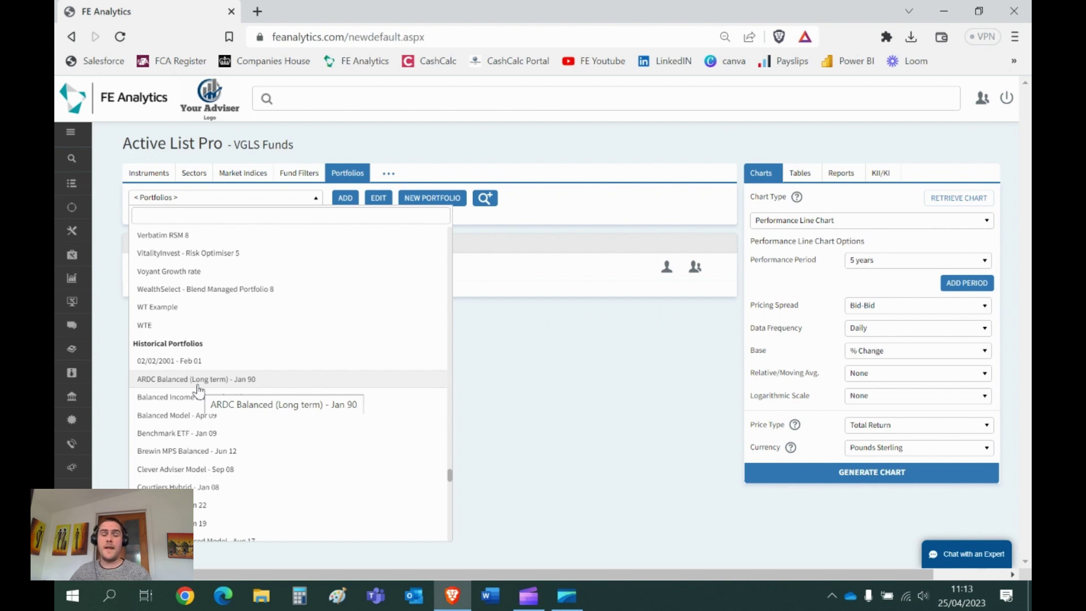
{"action": "left_click", "coordinate": [499, 363]}
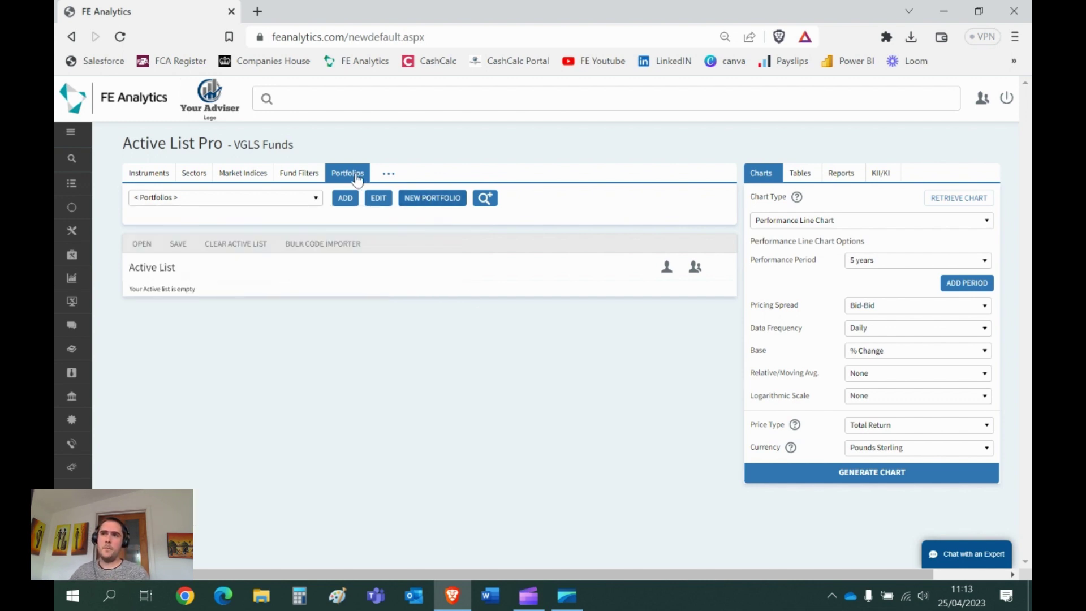
{"action": "left_click", "coordinate": [425, 206]}
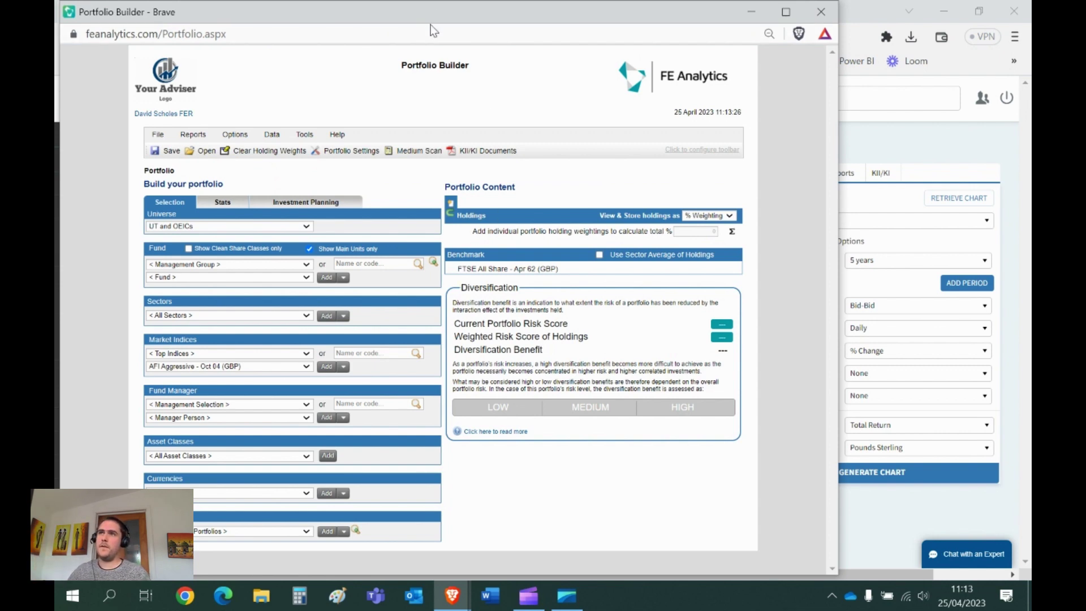
Step: Maximise Portfolio Builder and add Allianz Gilt Yield - May 02 (C3XI) to the holdings
{"action": "left_click_drag", "start_coordinate": [432, 21], "coordinate": [717, 37]}
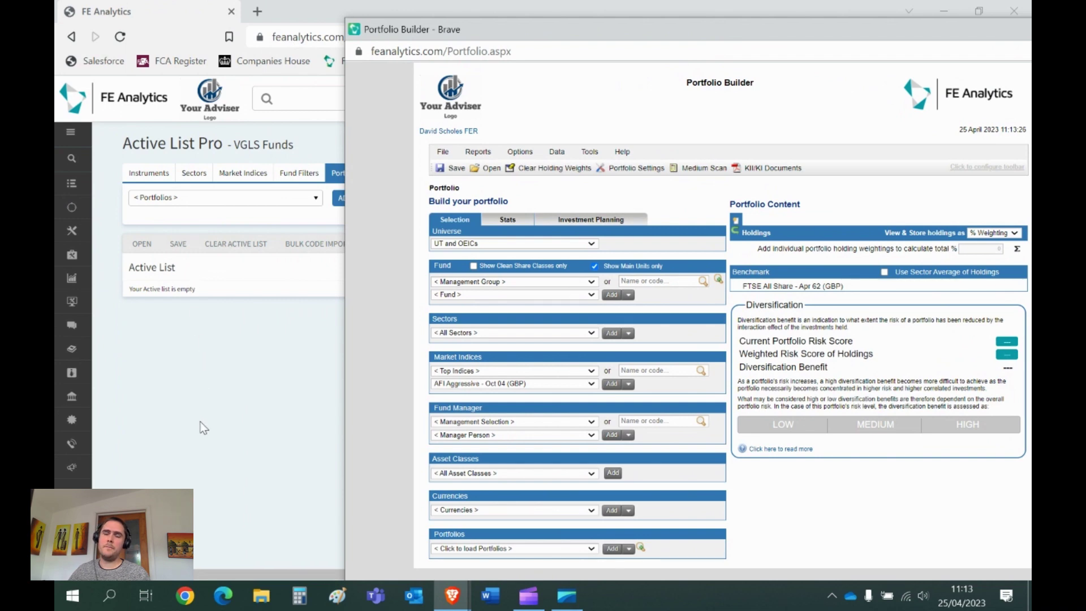
{"action": "left_click_drag", "start_coordinate": [620, 31], "coordinate": [595, 31]}
{"action": "double_click", "coordinate": [594, 31]}
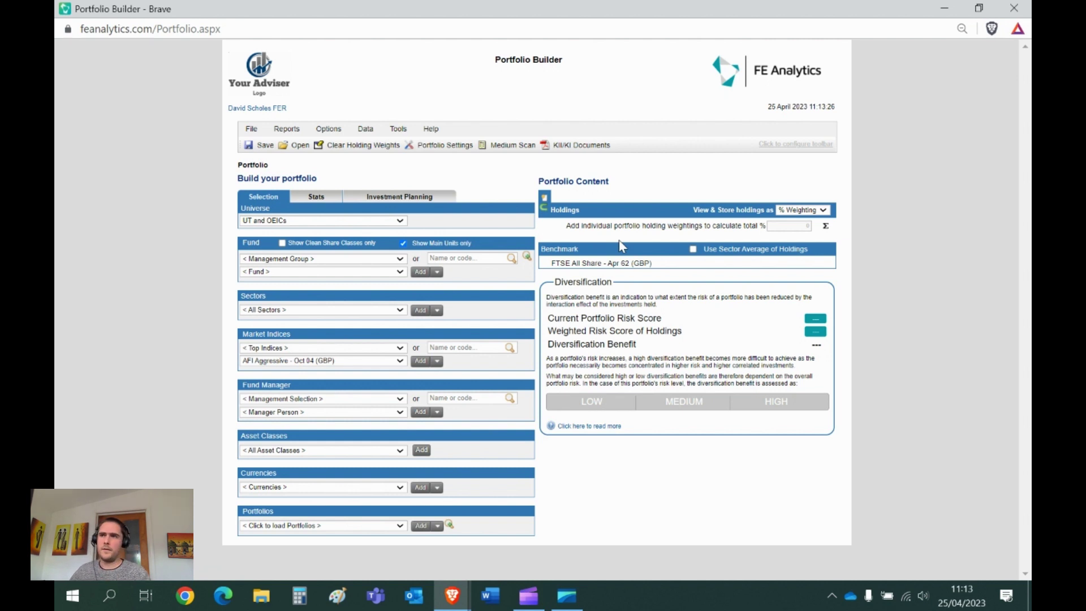
{"action": "left_click", "coordinate": [288, 259]}
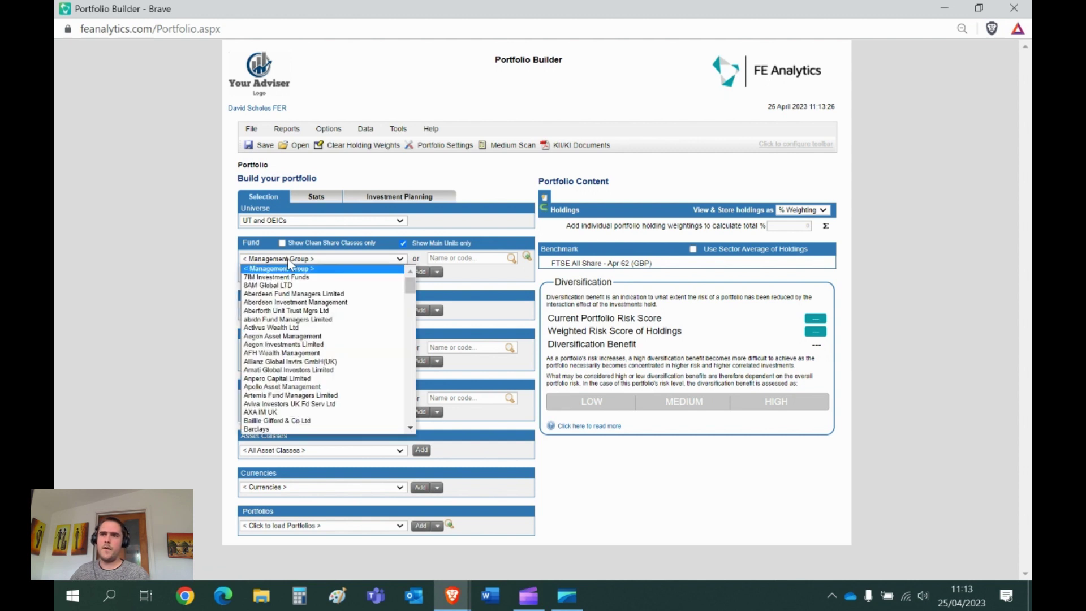
{"action": "left_click", "coordinate": [305, 362]}
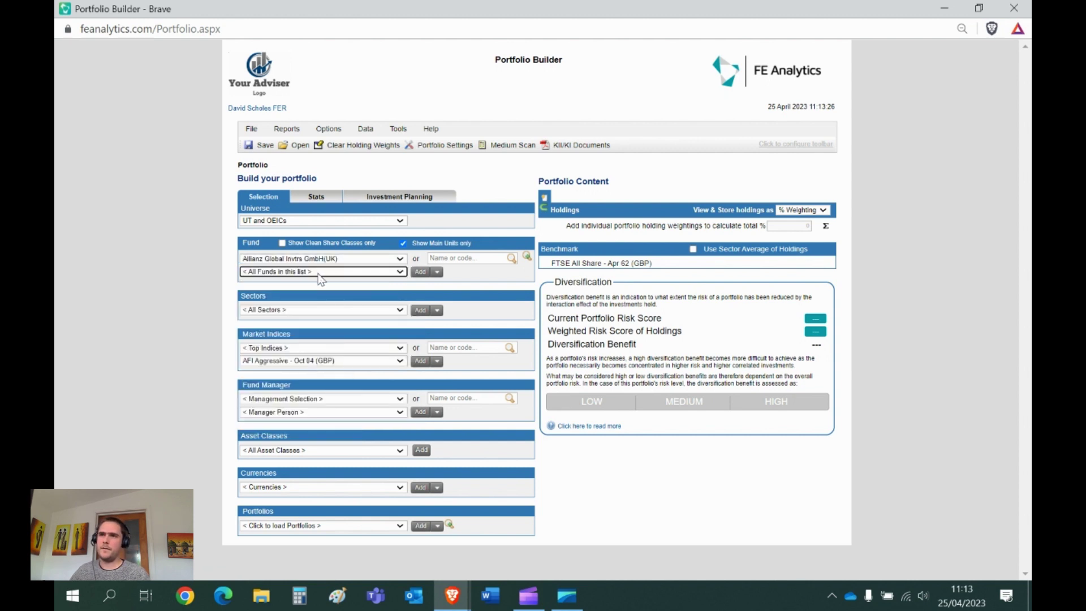
{"action": "left_click", "coordinate": [319, 274]}
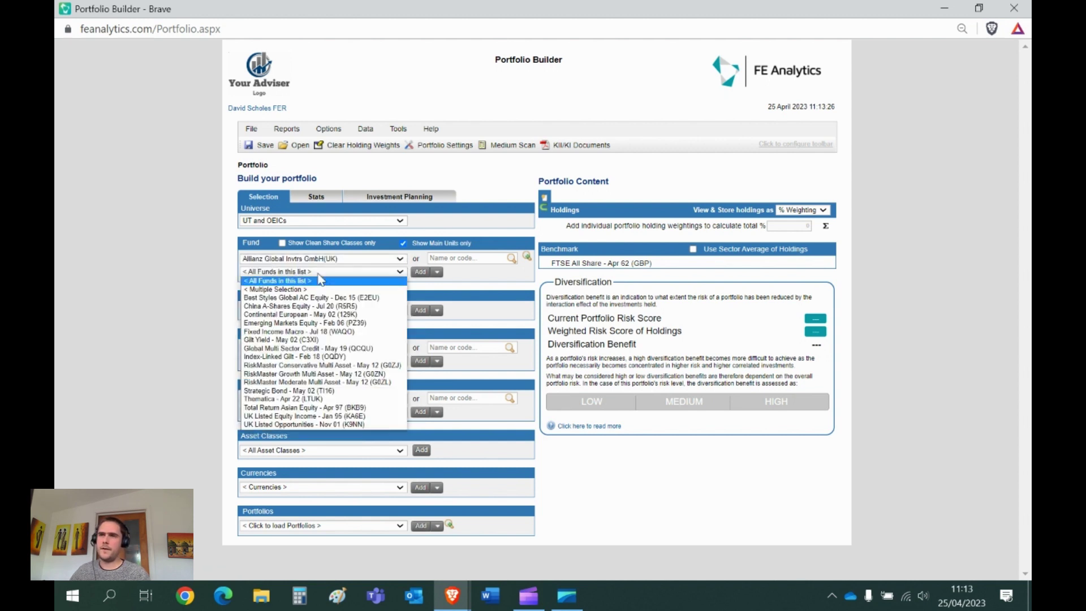
{"action": "left_click", "coordinate": [316, 340]}
{"action": "left_click", "coordinate": [420, 272]}
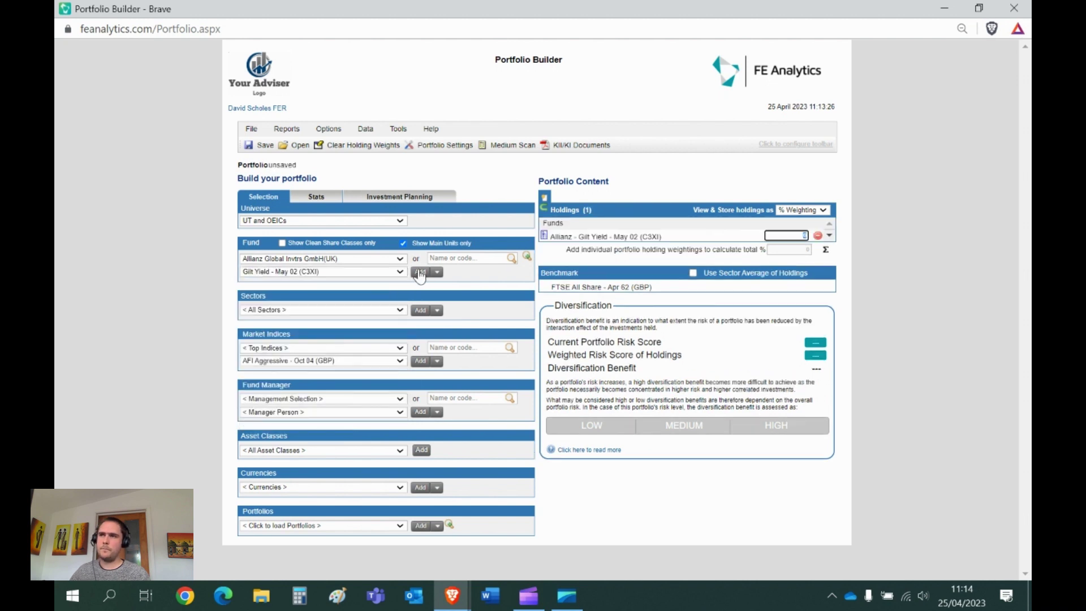
{"action": "left_click", "coordinate": [366, 272]}
Step: Add Allianz Emerging Markets Equity, RiskMaster Growth Multi Asset and Total Return Asian Equity to the holdings
{"action": "left_click", "coordinate": [327, 323]}
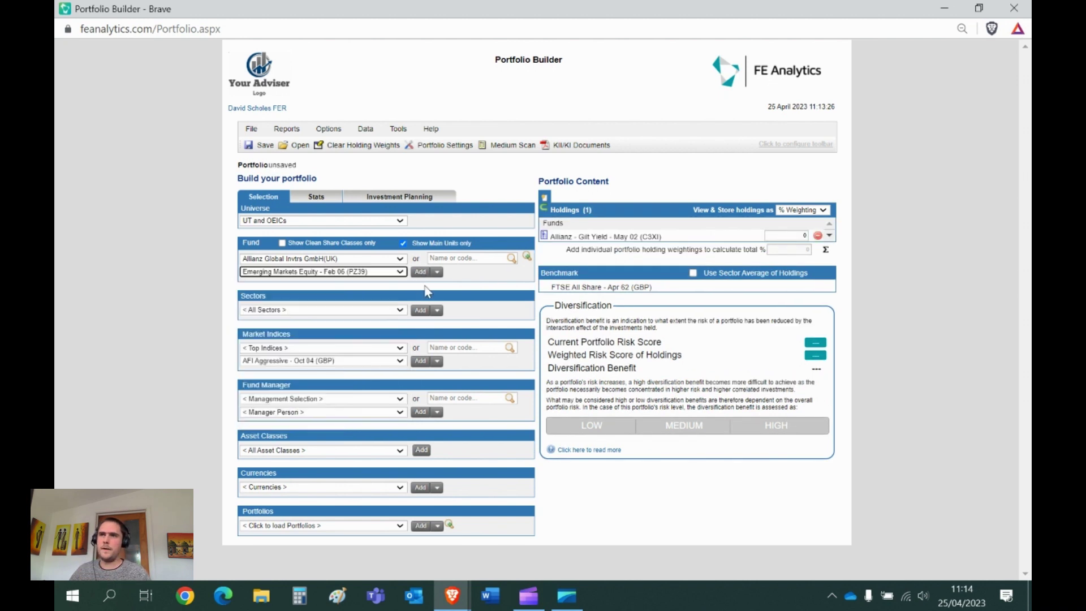
{"action": "left_click", "coordinate": [421, 272]}
{"action": "left_click", "coordinate": [396, 272]}
{"action": "left_click", "coordinate": [314, 374]}
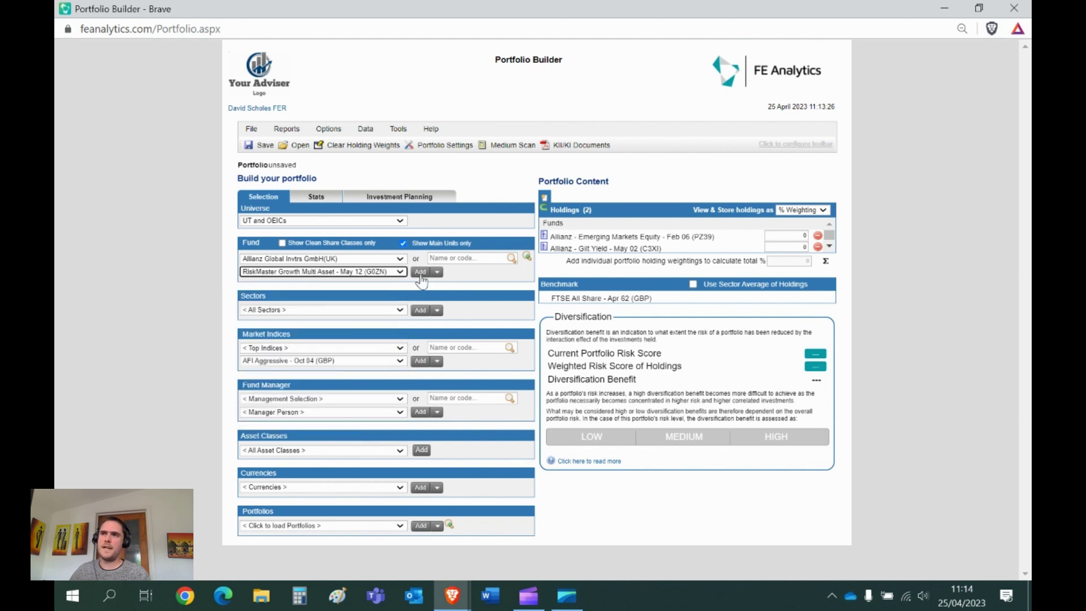
{"action": "left_click", "coordinate": [420, 272]}
{"action": "left_click", "coordinate": [396, 272]}
{"action": "left_click", "coordinate": [353, 407]}
{"action": "left_click", "coordinate": [422, 273]}
Step: Enter code pe12 in the Name or code box
{"action": "left_click", "coordinate": [455, 258]}
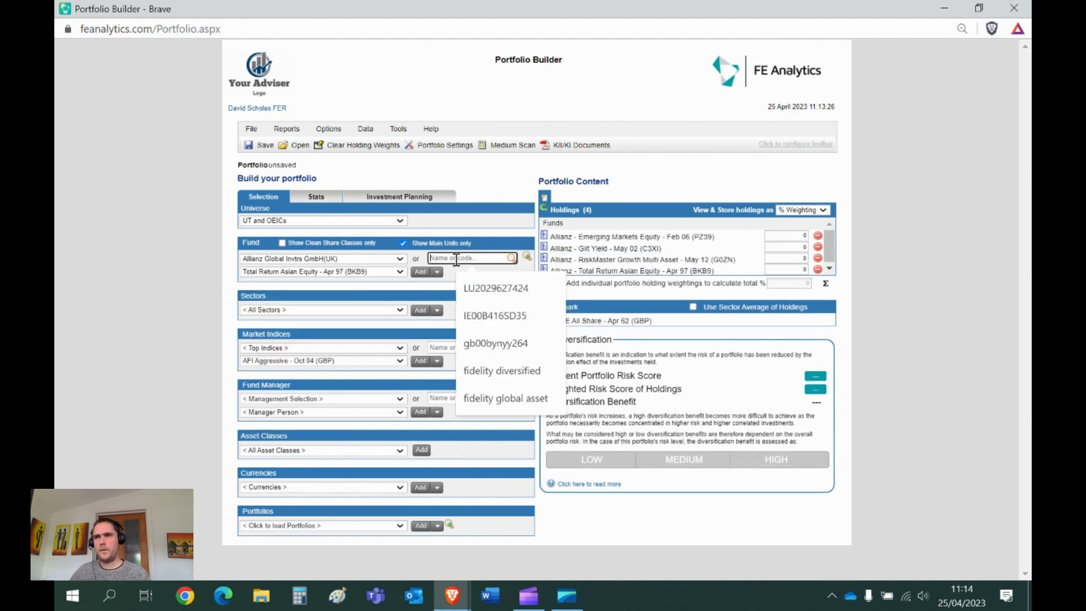
{"action": "left_click", "coordinate": [451, 286]}
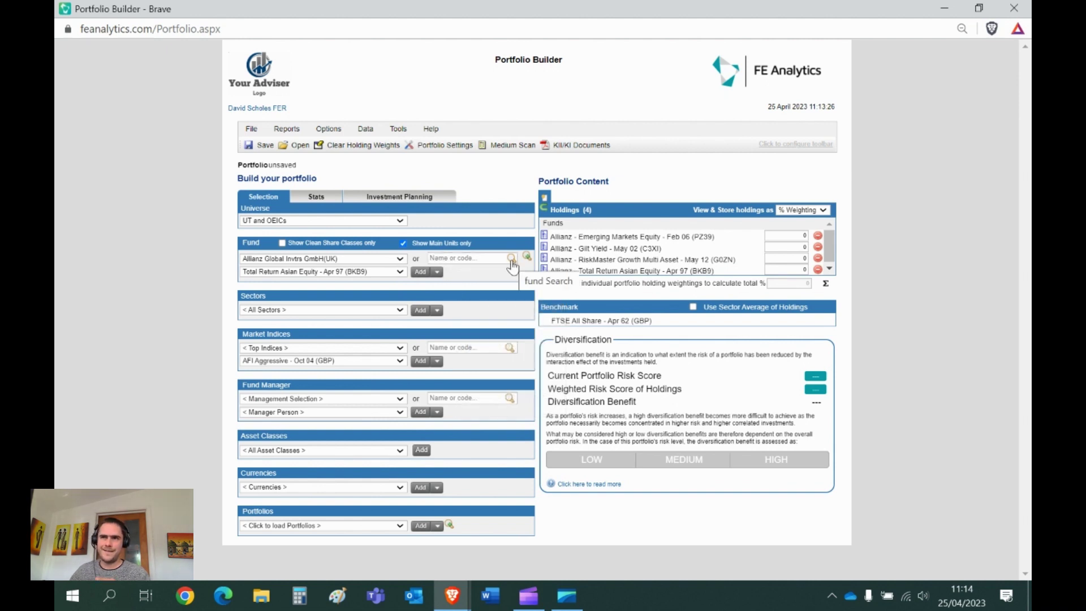
{"action": "left_click", "coordinate": [463, 259]}
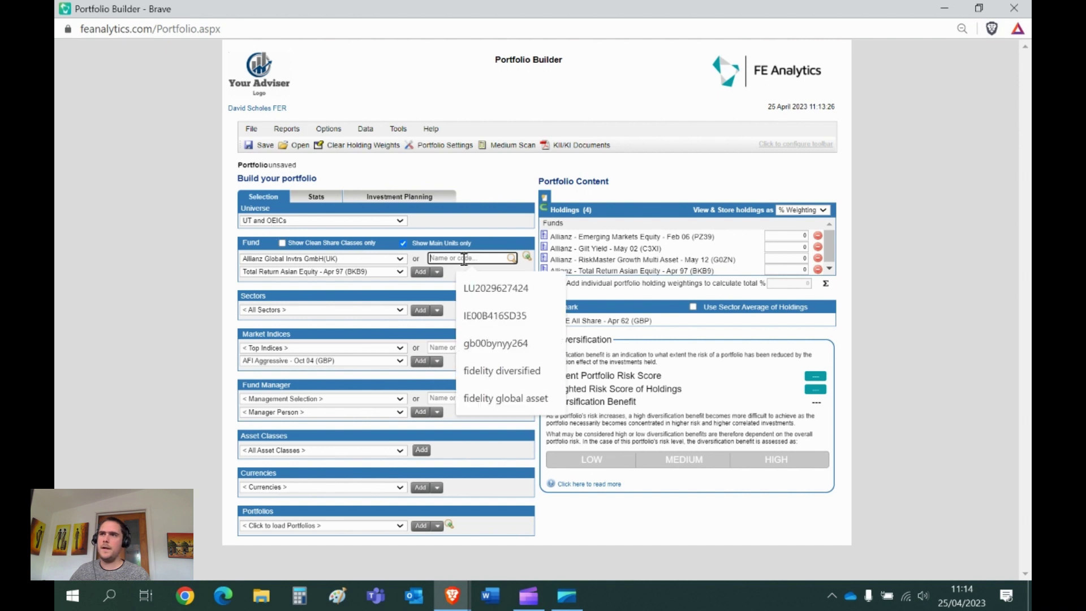
{"action": "type", "text": "pe12"}
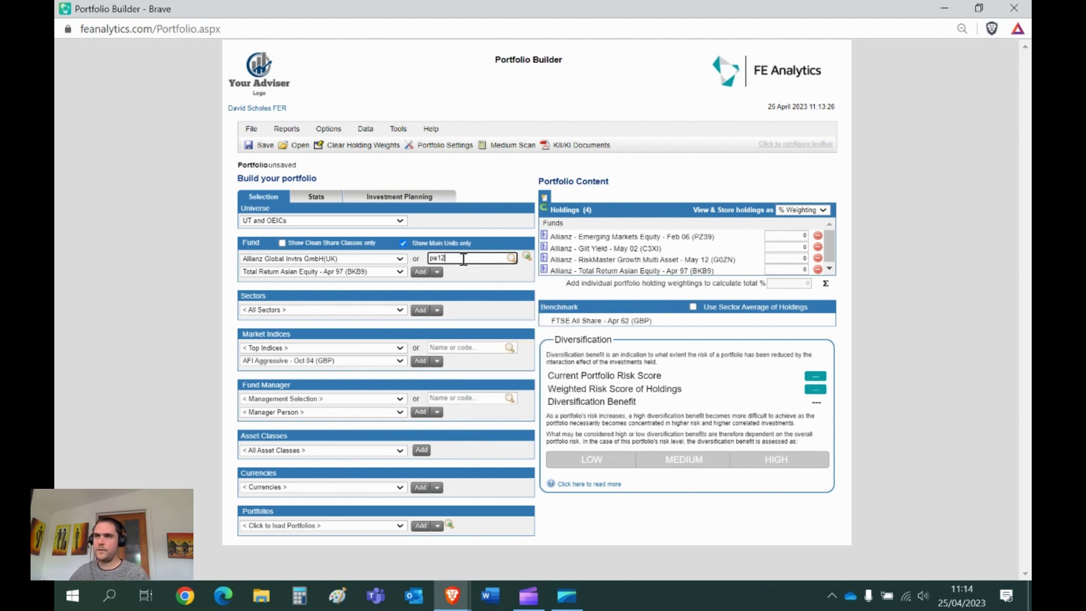
Step: Search pe12 across All Universes and add Invesco UK Equity High Income (PE12) as a holding
{"action": "left_click", "coordinate": [526, 258]}
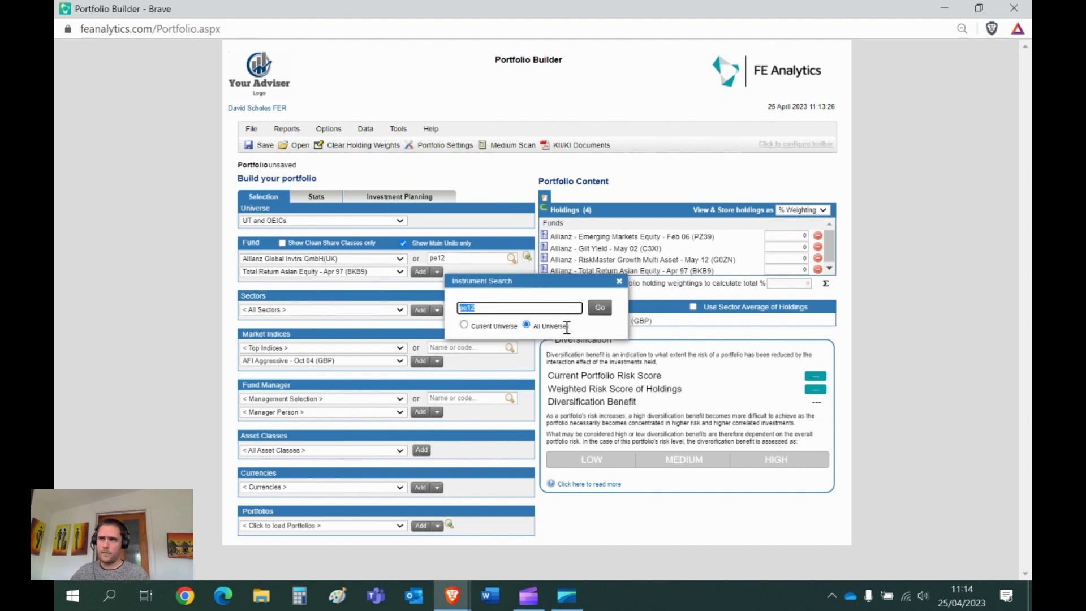
{"action": "left_click_drag", "start_coordinate": [568, 327], "coordinate": [553, 326]}
{"action": "left_click", "coordinate": [536, 326]}
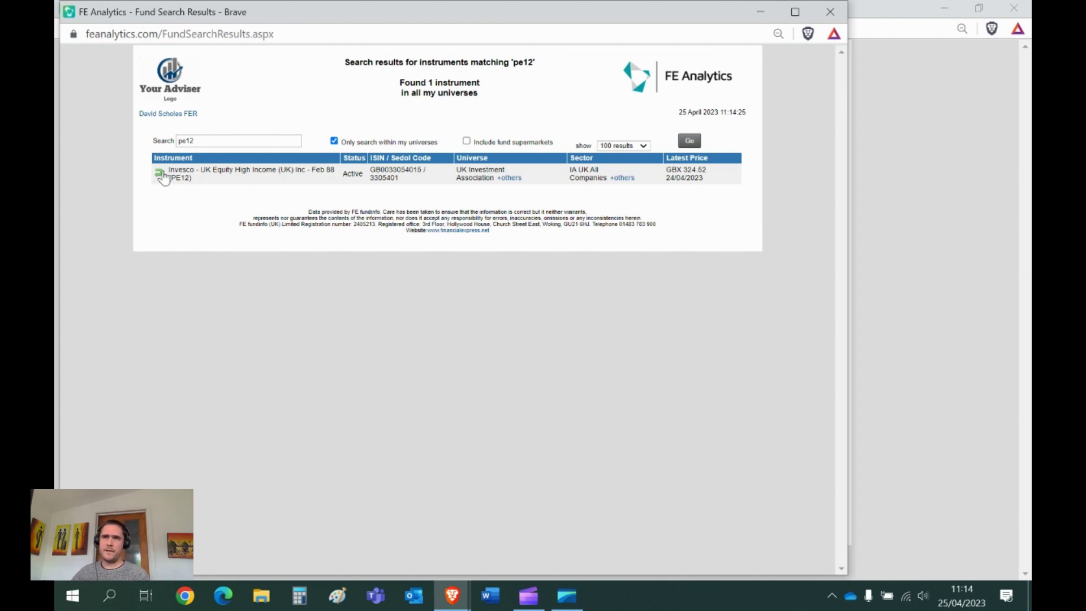
{"action": "left_click", "coordinate": [159, 176]}
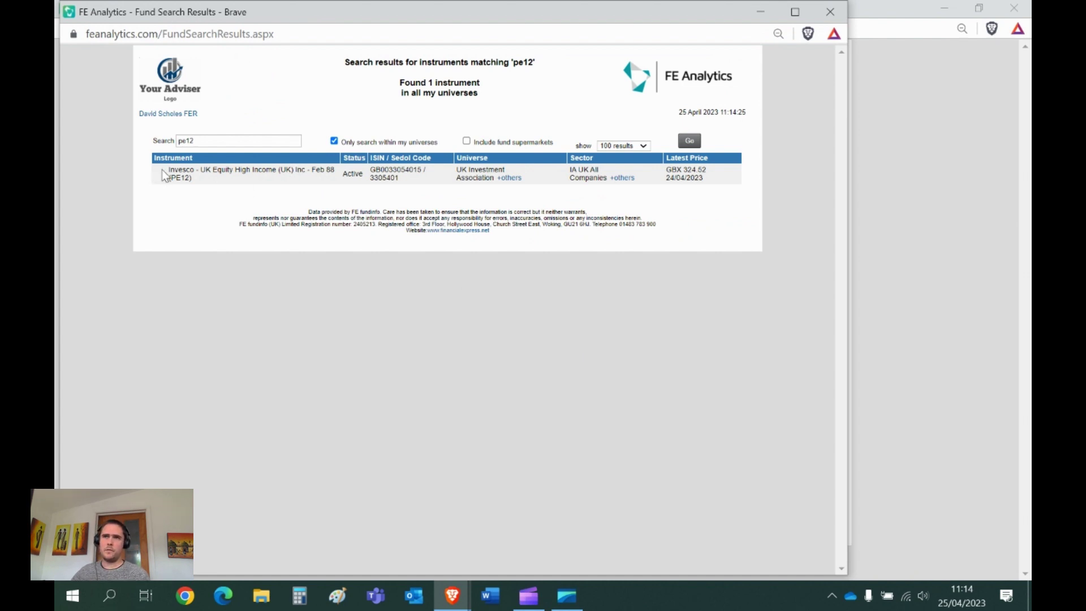
{"action": "left_click", "coordinate": [830, 11]}
{"action": "left_click", "coordinate": [619, 281]}
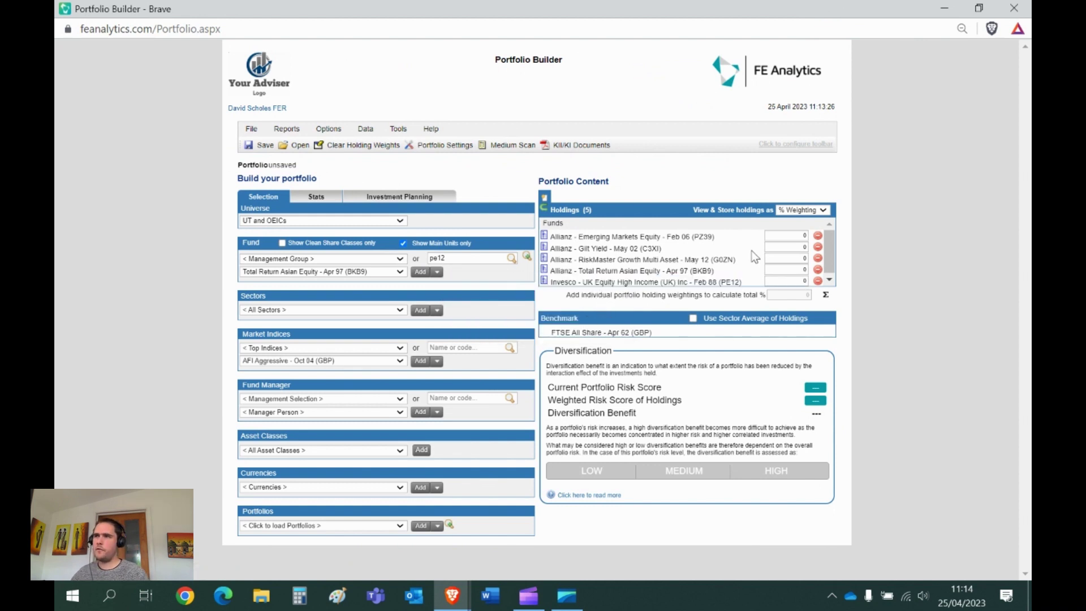
{"action": "left_click", "coordinate": [786, 234]}
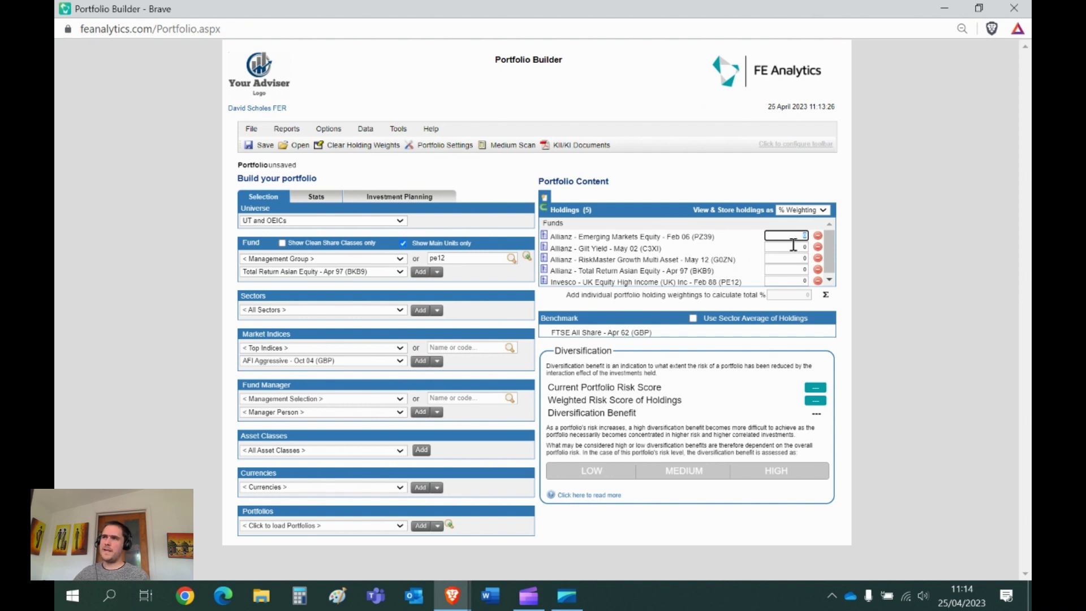
Step: Store holdings as Value and enter amounts 65432, 3432 and 7684 for the first holdings
{"action": "key", "text": "Tab"}
{"action": "key", "text": "Tab"}
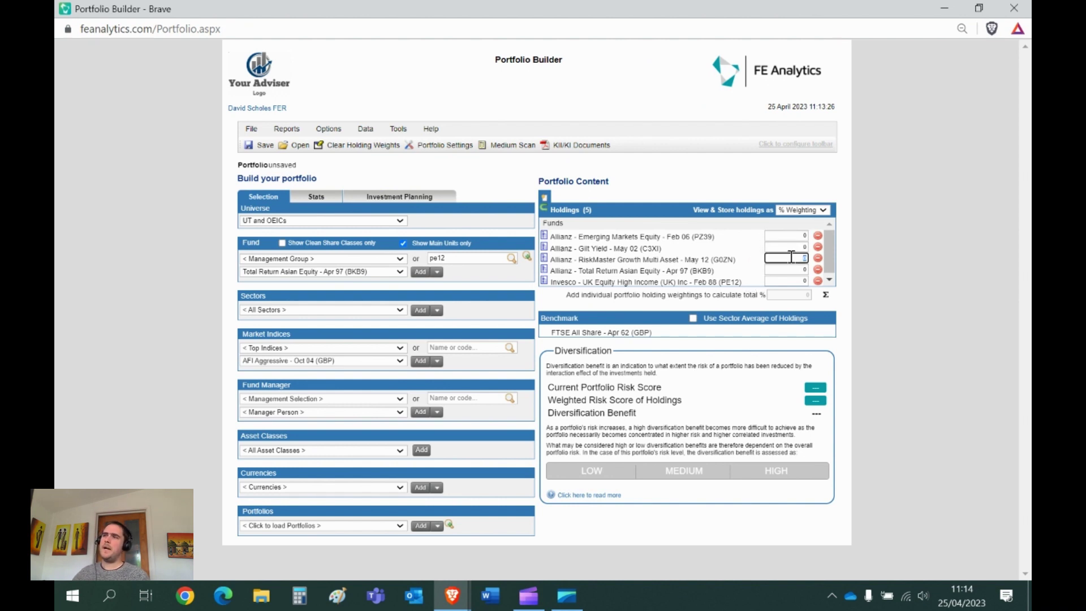
{"action": "left_click", "coordinate": [813, 214]}
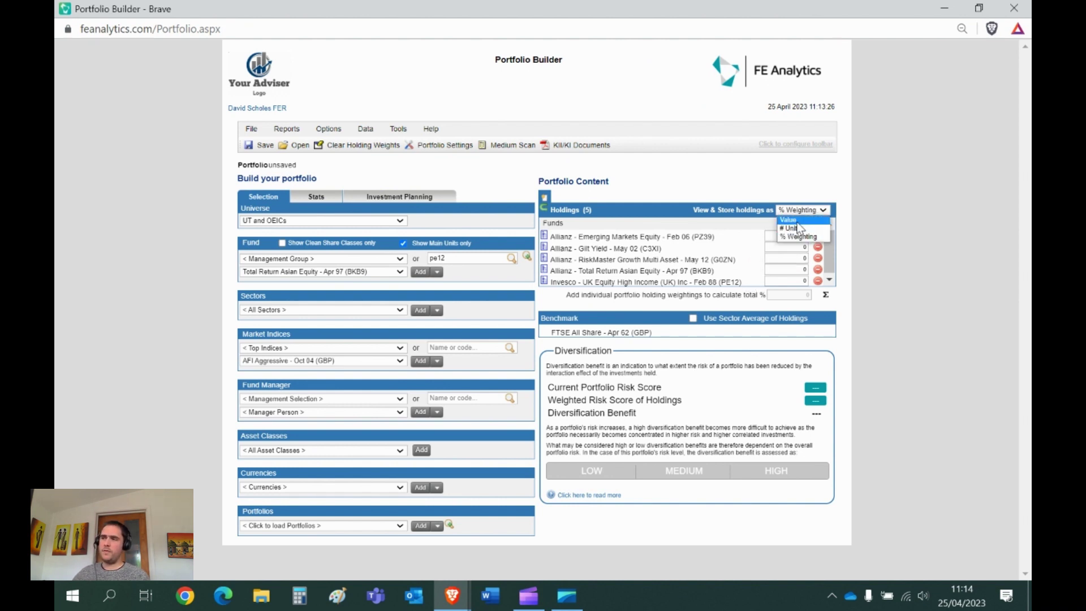
{"action": "left_click", "coordinate": [786, 234]}
{"action": "type", "text": "65432"}
{"action": "left_click", "coordinate": [786, 247]}
{"action": "type", "text": "3432"}
{"action": "left_click", "coordinate": [789, 257]}
{"action": "type", "text": "7684"}
Step: Enter 3456 and 76541 for the last two holdings, then show them as % Weighting
{"action": "key", "text": "Tab"}
{"action": "type", "text": "3456"}
{"action": "key", "text": "Tab"}
{"action": "type", "text": "76541"}
{"action": "left_click", "coordinate": [803, 209]}
{"action": "left_click", "coordinate": [796, 227]}
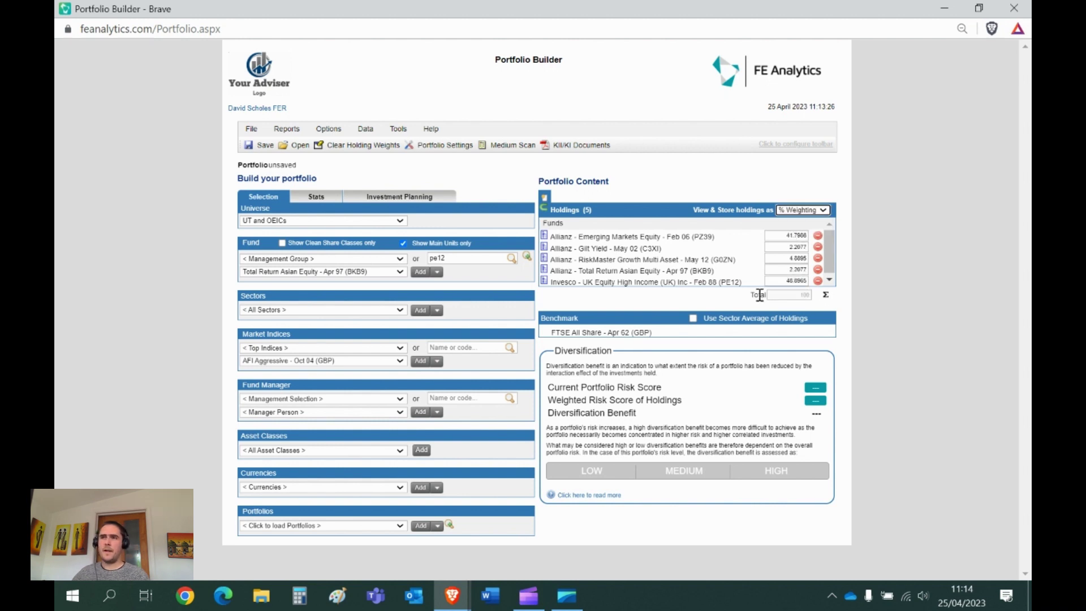
Step: Open Save Portfolio and enter the client's pension title as the portfolio name
{"action": "left_click", "coordinate": [266, 148]}
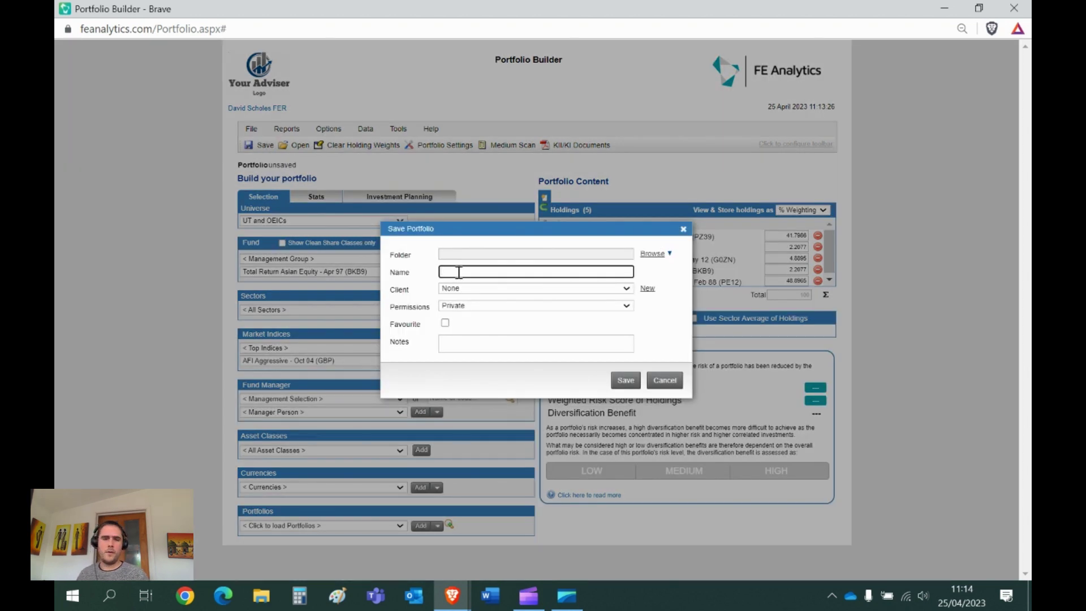
{"action": "type", "text": "Mrs Smi"}
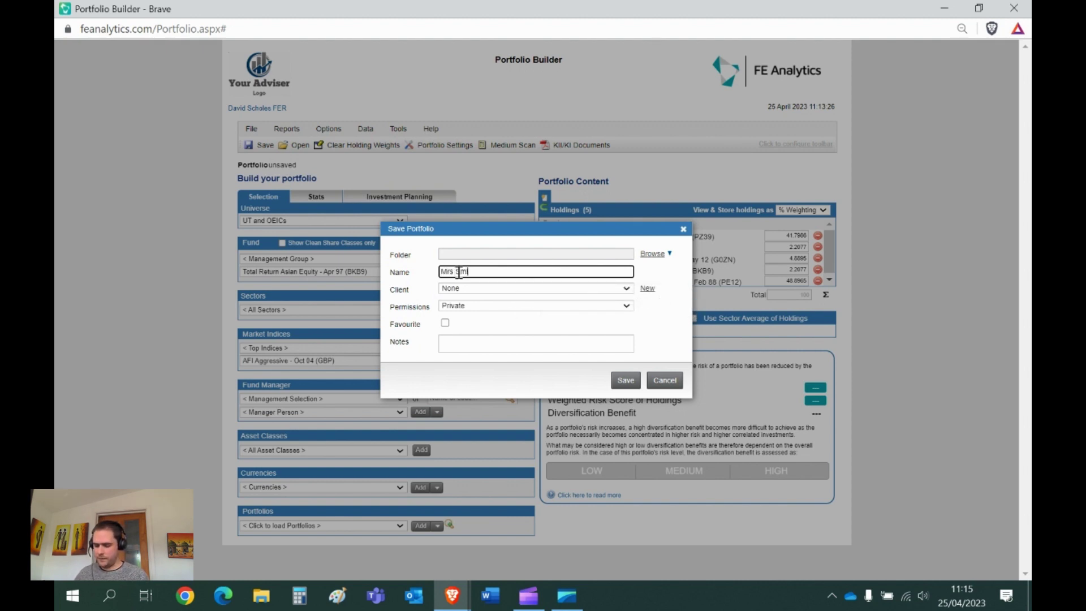
{"action": "type", "text": "th Pension"}
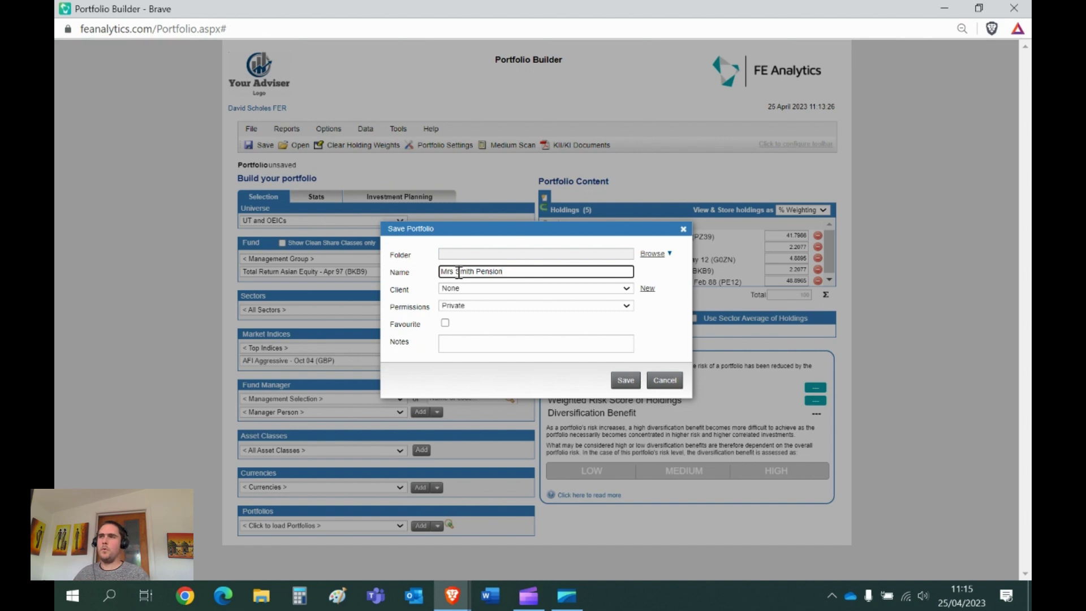
Step: Close Portfolio Builder, search 'model 3' and add Model 3 - Jun 12 to the Active List
{"action": "left_click", "coordinate": [1025, 9]}
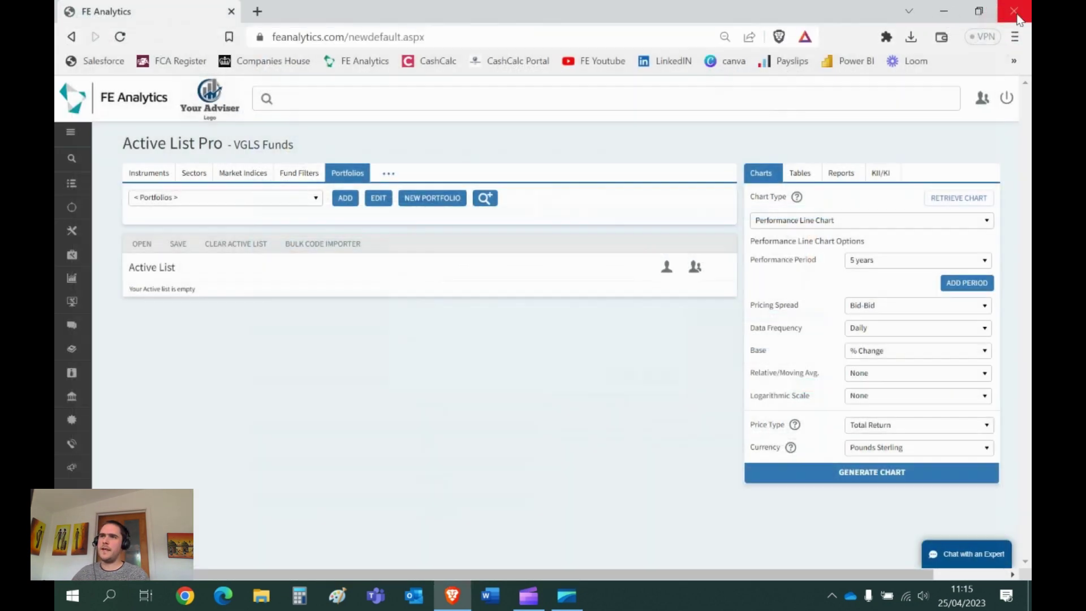
{"action": "left_click", "coordinate": [291, 199]}
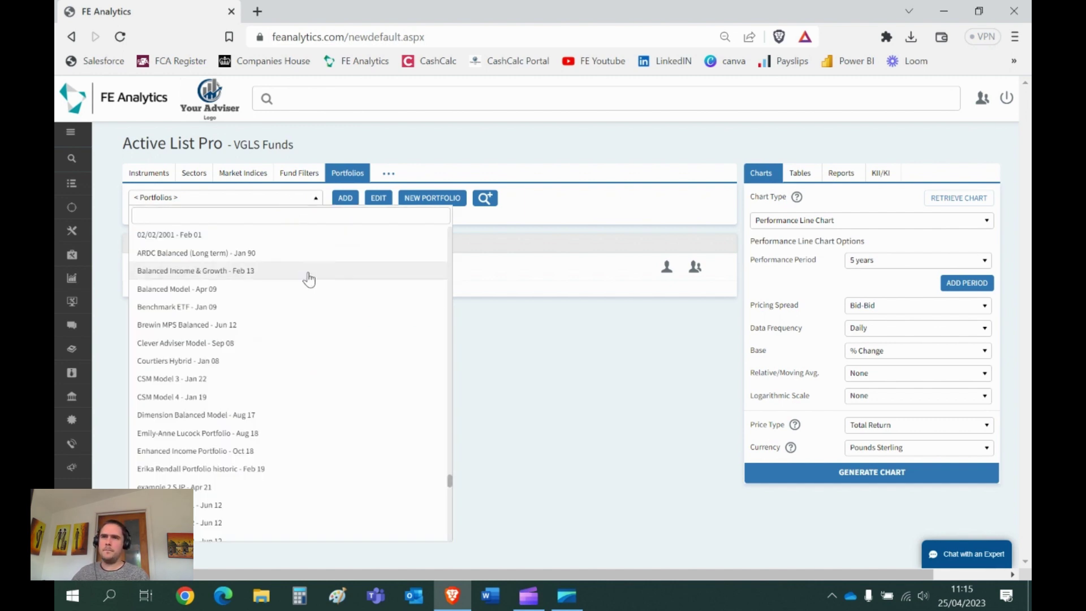
{"action": "scroll", "coordinate": [307, 277], "scroll_direction": "down", "scroll_amount": 4}
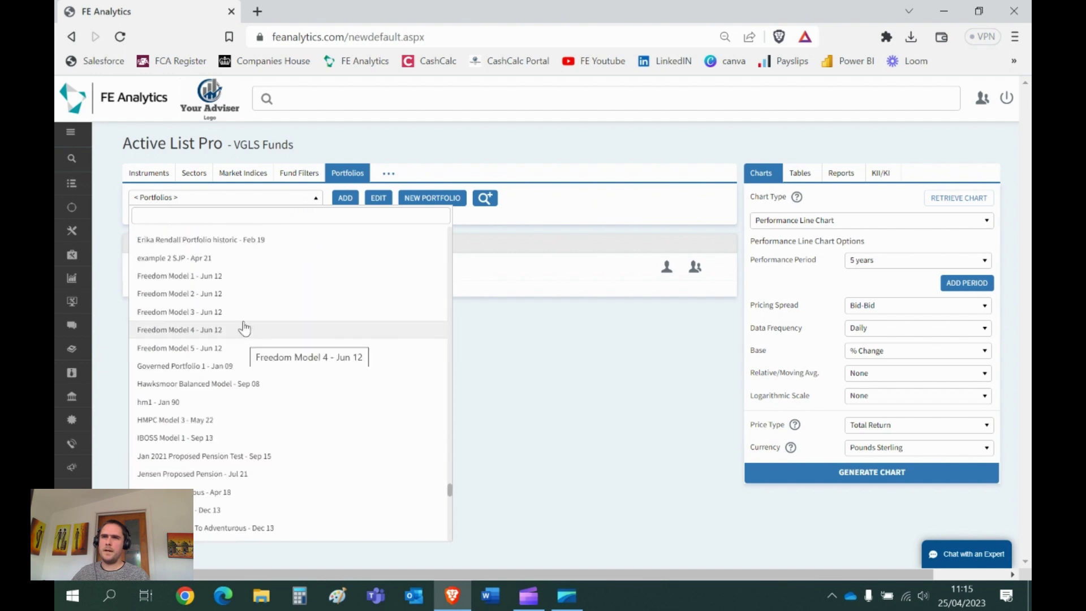
{"action": "type", "text": "mod"}
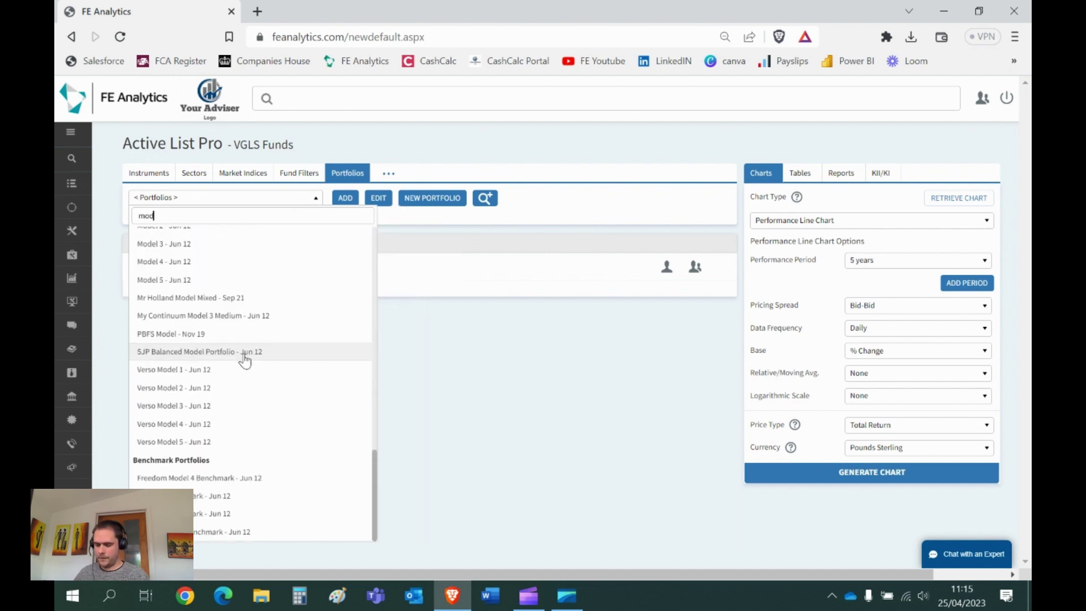
{"action": "type", "text": "el 3"}
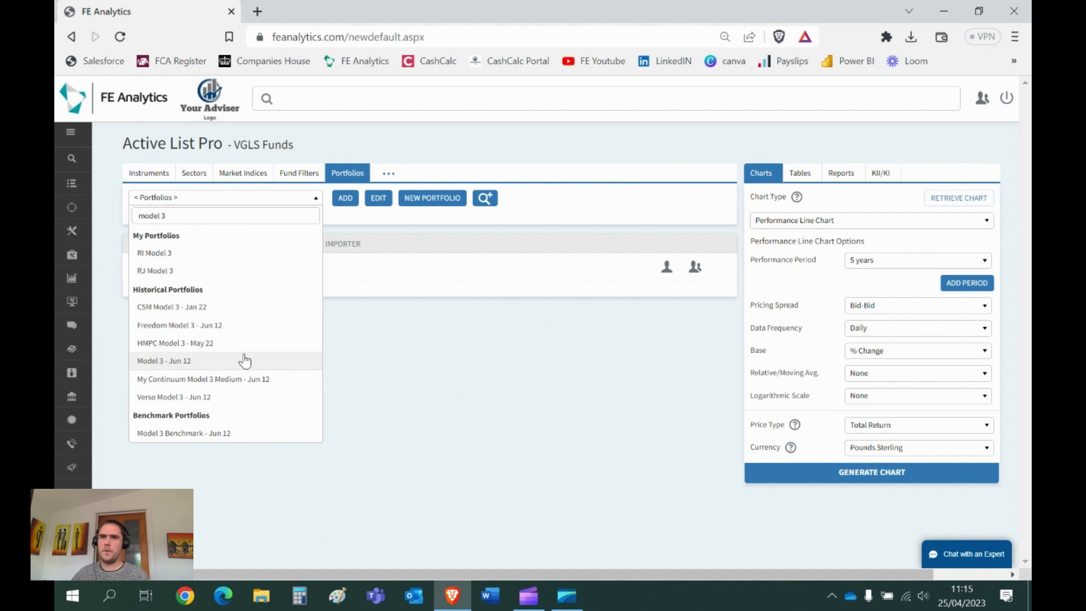
{"action": "left_click", "coordinate": [202, 362]}
{"action": "left_click", "coordinate": [345, 198]}
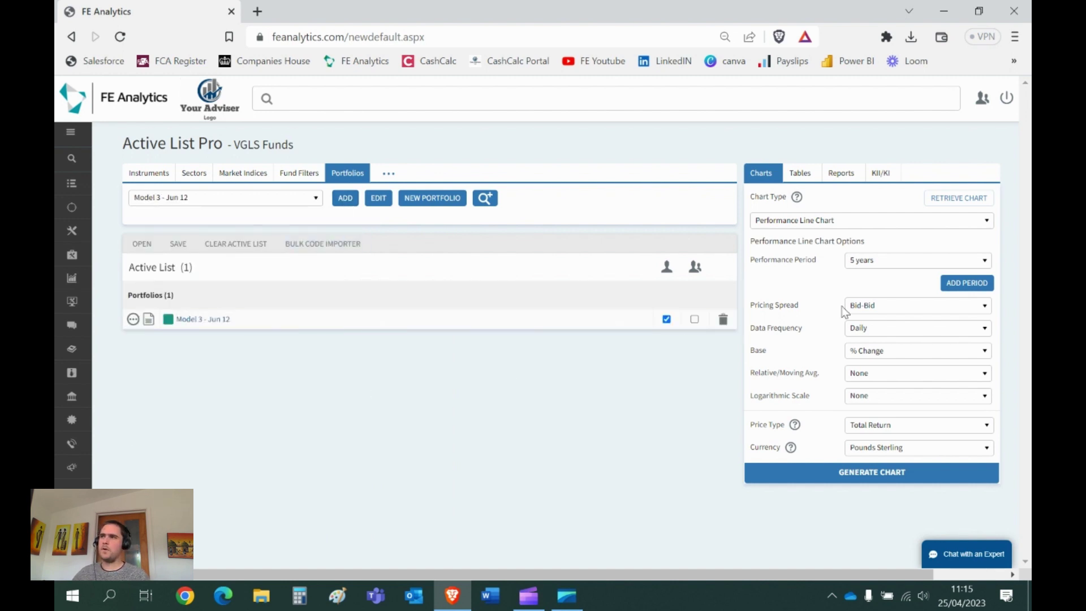
Step: Generate Model 3's five-year performance line chart, review it, then close the chart window
{"action": "left_click", "coordinate": [879, 473]}
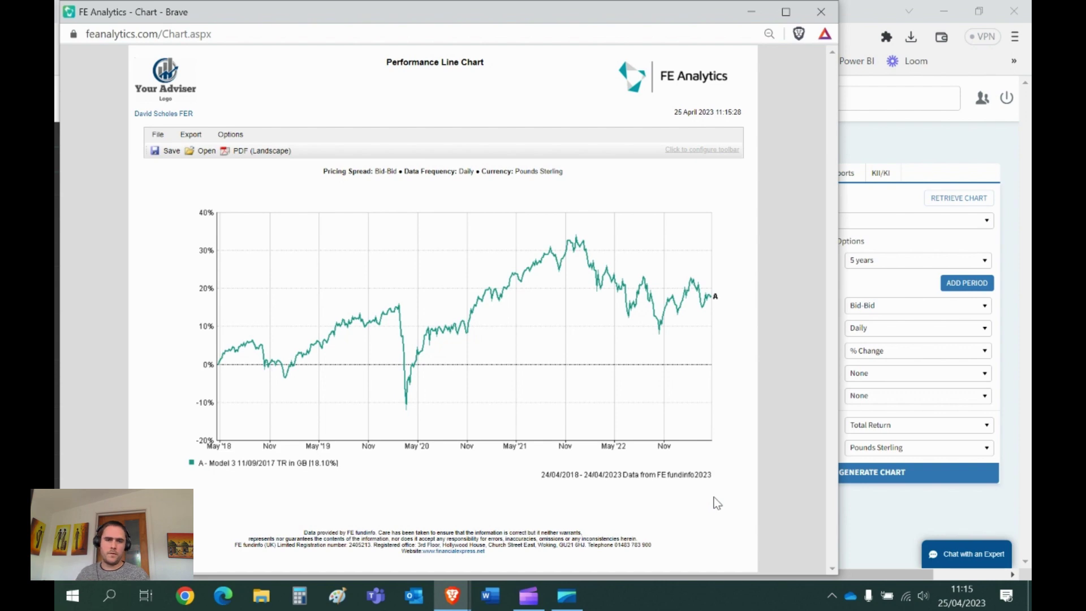
{"action": "left_click", "coordinate": [820, 11]}
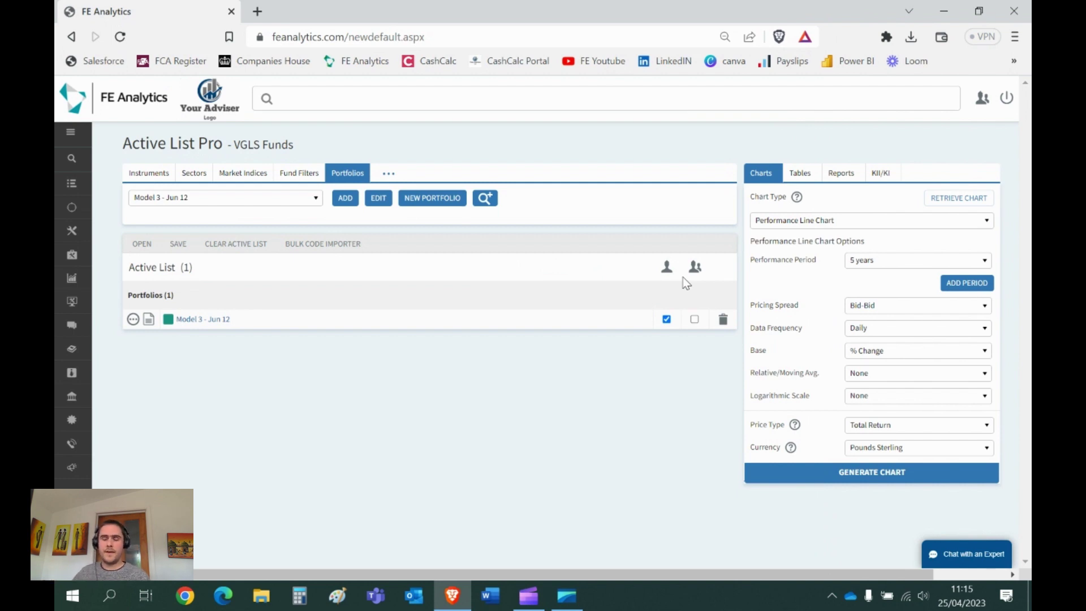
Step: Remove Model 3 from the Active List and open the MPS Directory of model providers
{"action": "left_click", "coordinate": [722, 320]}
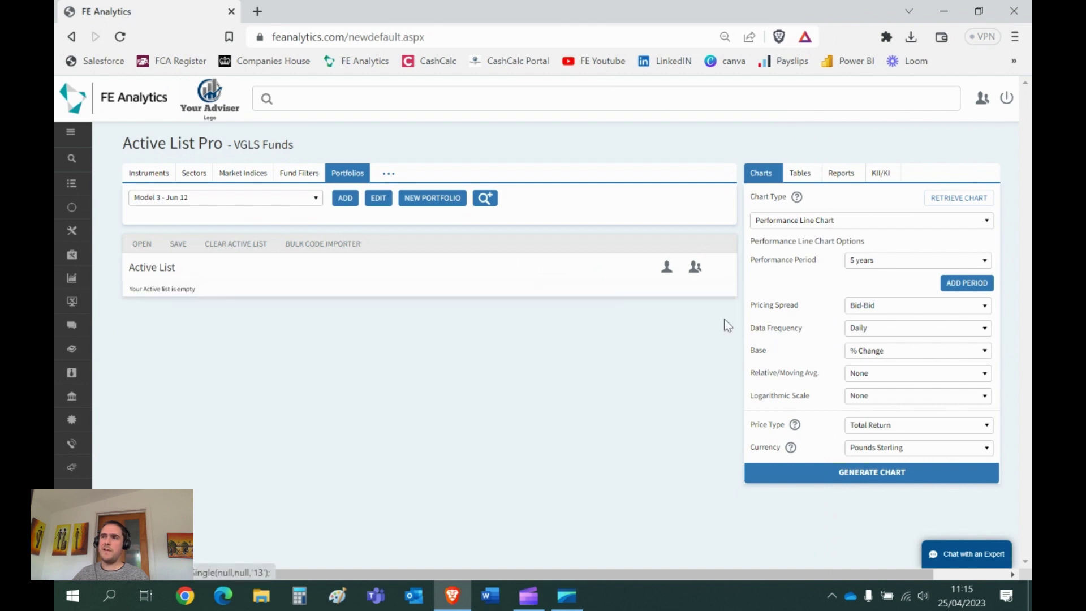
{"action": "mouse_move", "coordinate": [75, 257]}
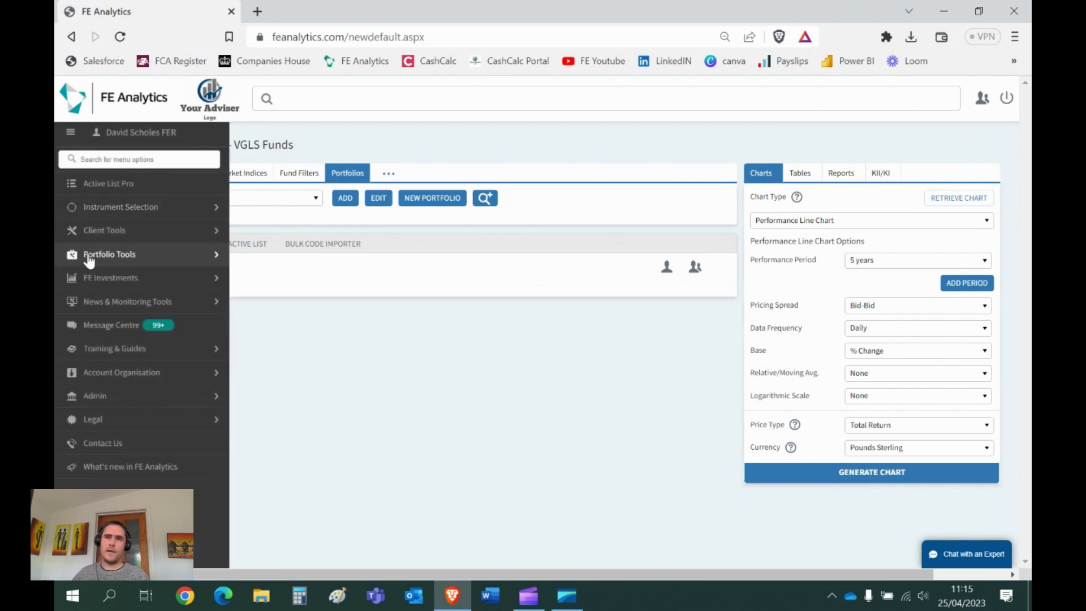
{"action": "left_click", "coordinate": [89, 259]}
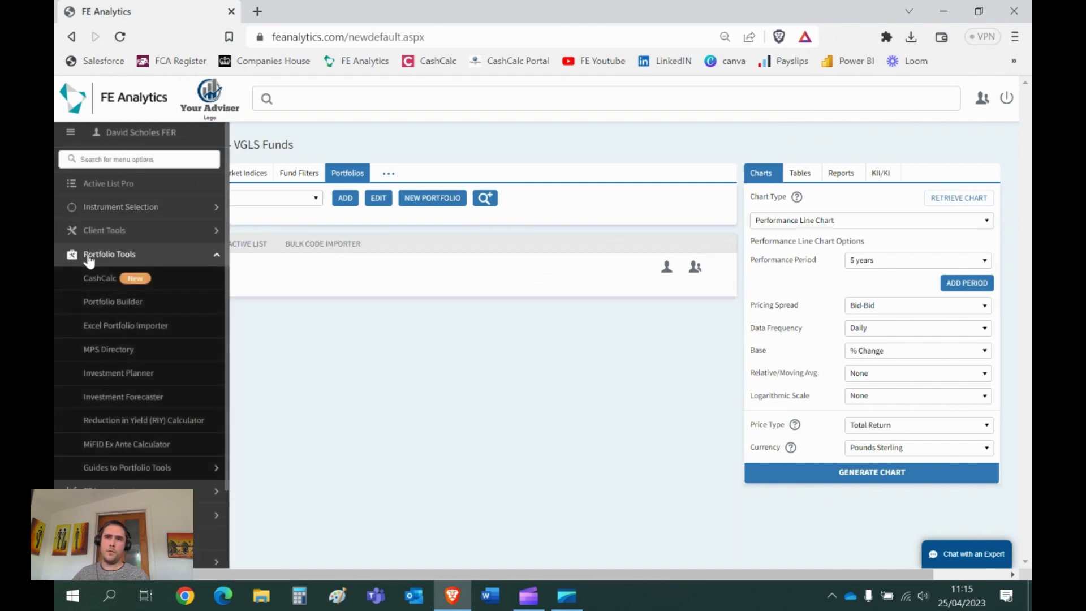
{"action": "left_click", "coordinate": [109, 350]}
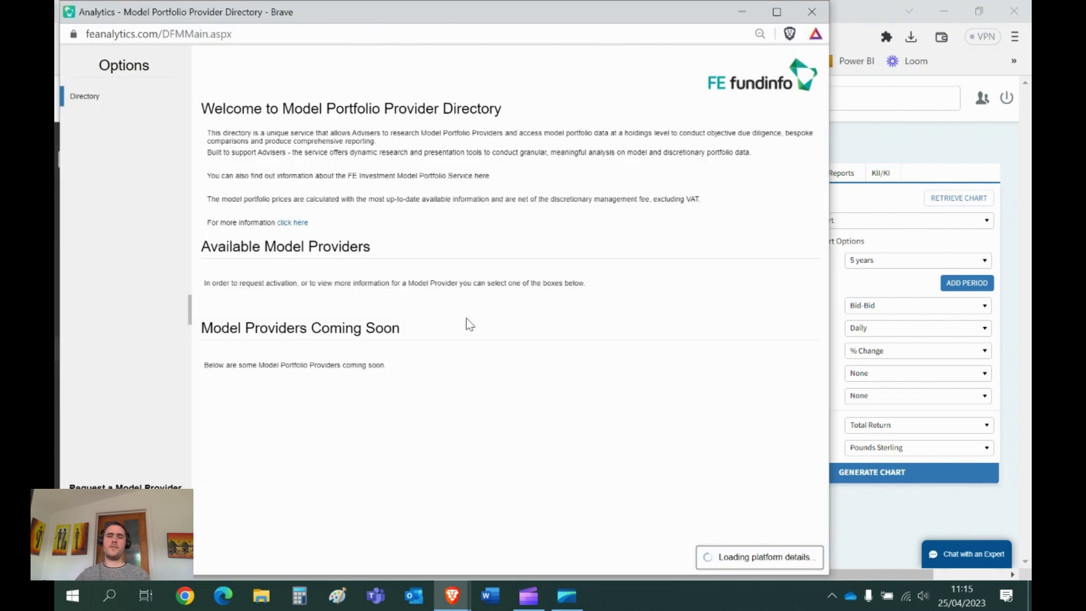
Step: Maximise the provider directory and browse down the Available Model Providers tiles
{"action": "left_click", "coordinate": [776, 12]}
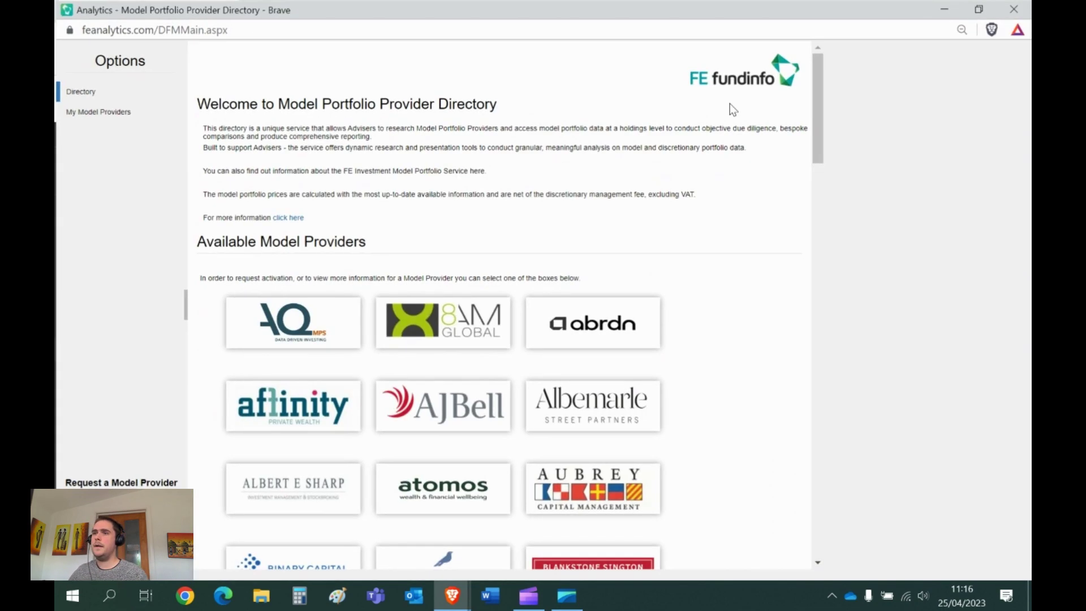
{"action": "scroll", "coordinate": [794, 250], "scroll_direction": "down", "scroll_amount": 3}
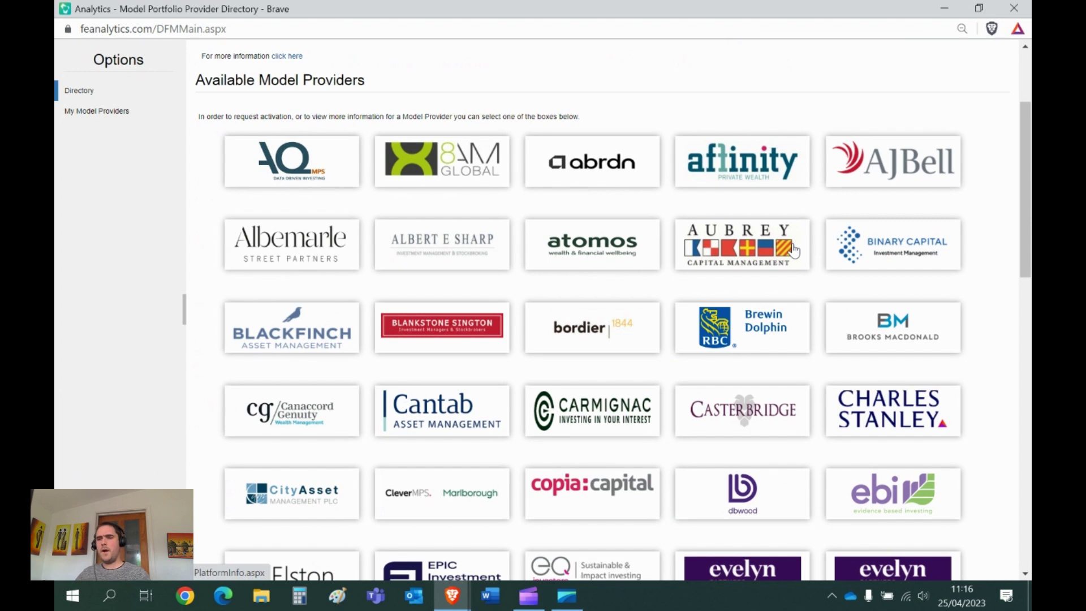
{"action": "scroll", "coordinate": [795, 249], "scroll_direction": "down", "scroll_amount": 6}
{"action": "scroll", "coordinate": [793, 249], "scroll_direction": "down", "scroll_amount": 2}
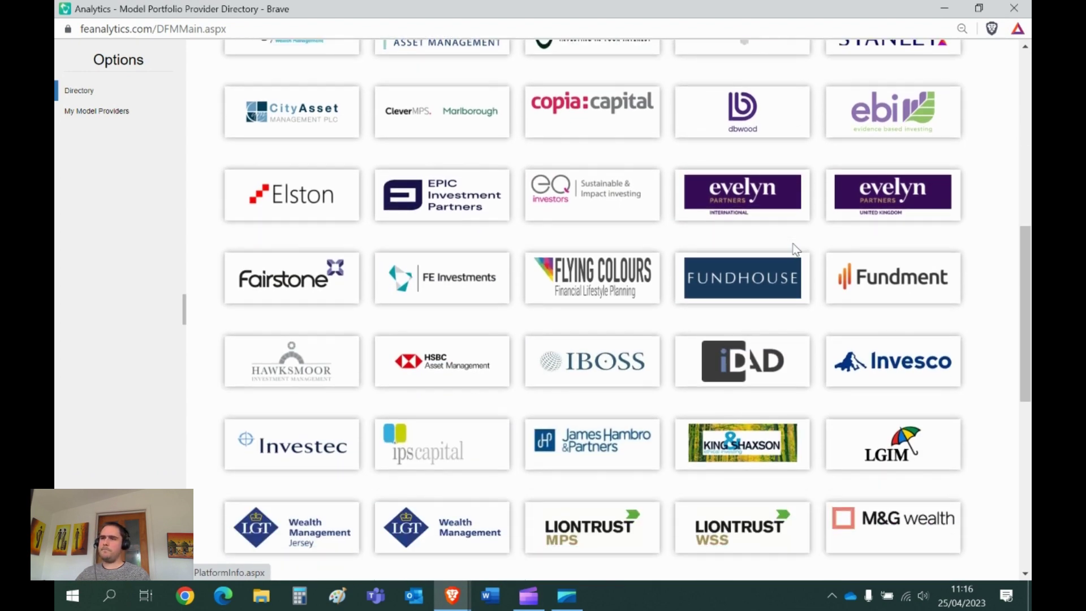
{"action": "scroll", "coordinate": [795, 249], "scroll_direction": "down", "scroll_amount": 2}
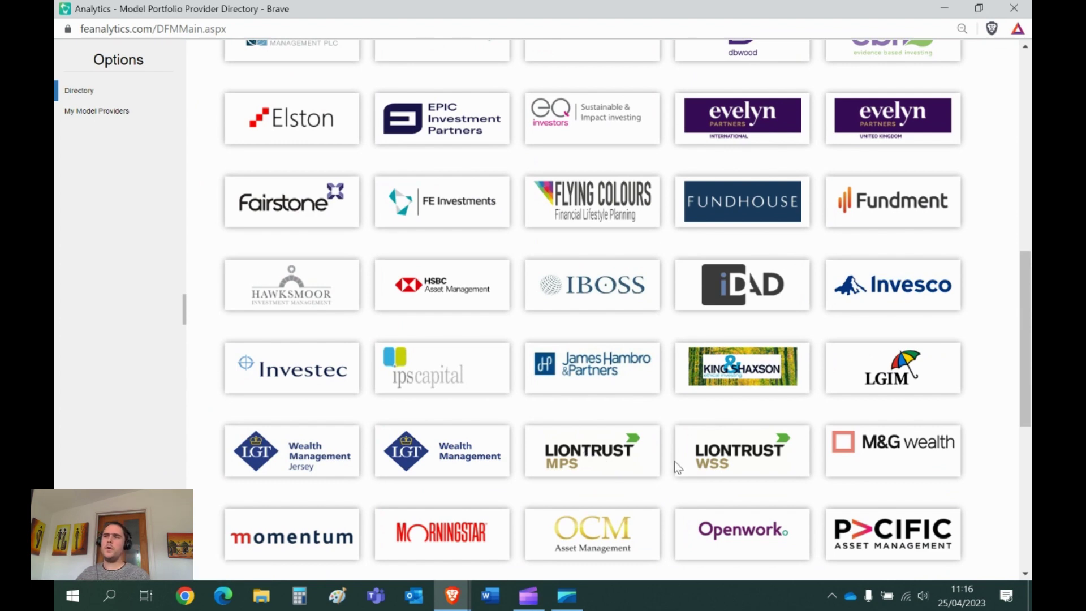
Step: Open Invesco's provider page, scroll to Contact, and bring up the Activate Me Request Access form
{"action": "left_click", "coordinate": [895, 302]}
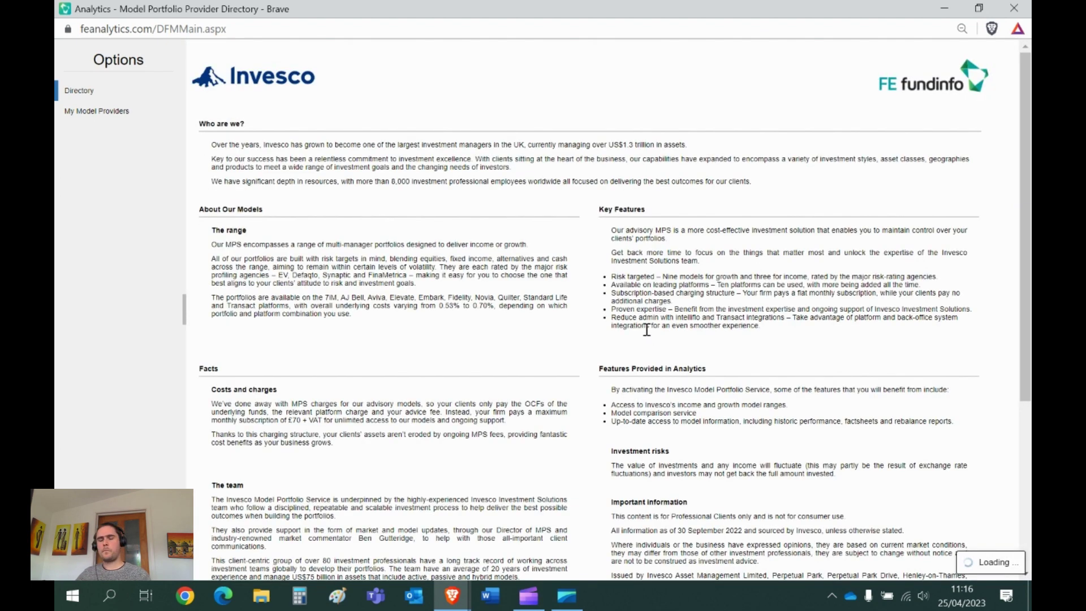
{"action": "scroll", "coordinate": [707, 275], "scroll_direction": "down", "scroll_amount": 5}
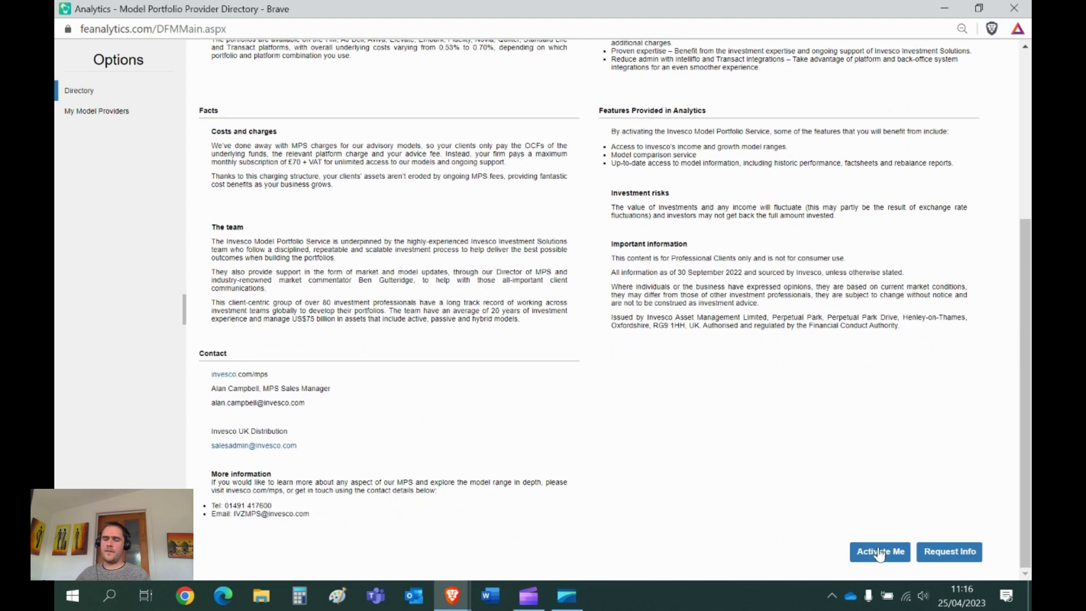
{"action": "left_click", "coordinate": [878, 553]}
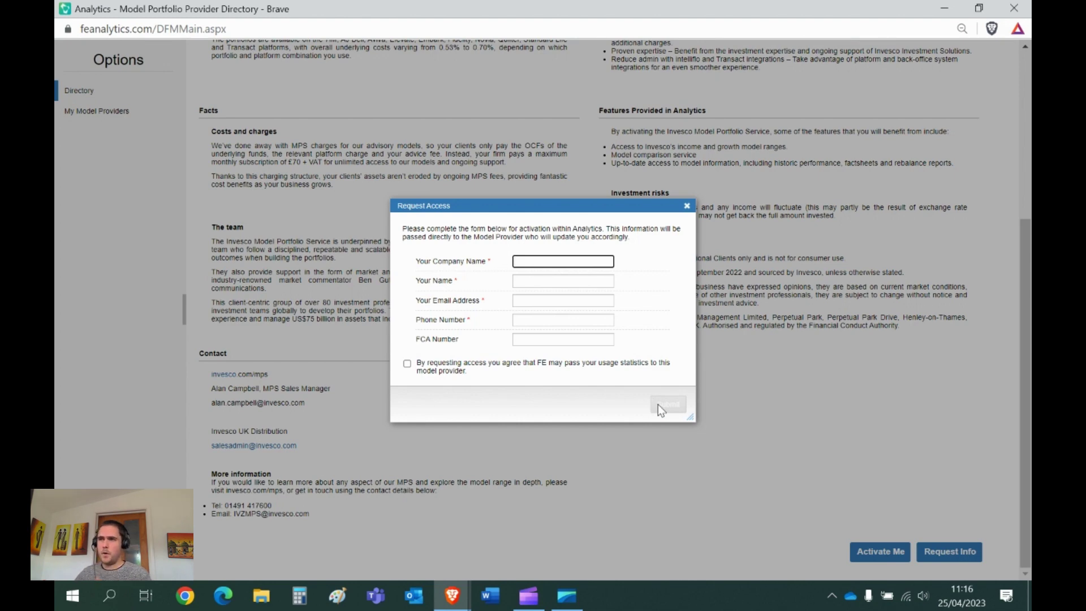
Step: Leave the directory and add FEI Hybrid abrdn Risk Level 3 Medium Term - Jun 12 from the Portfolios dropdown
{"action": "left_click", "coordinate": [1014, 8]}
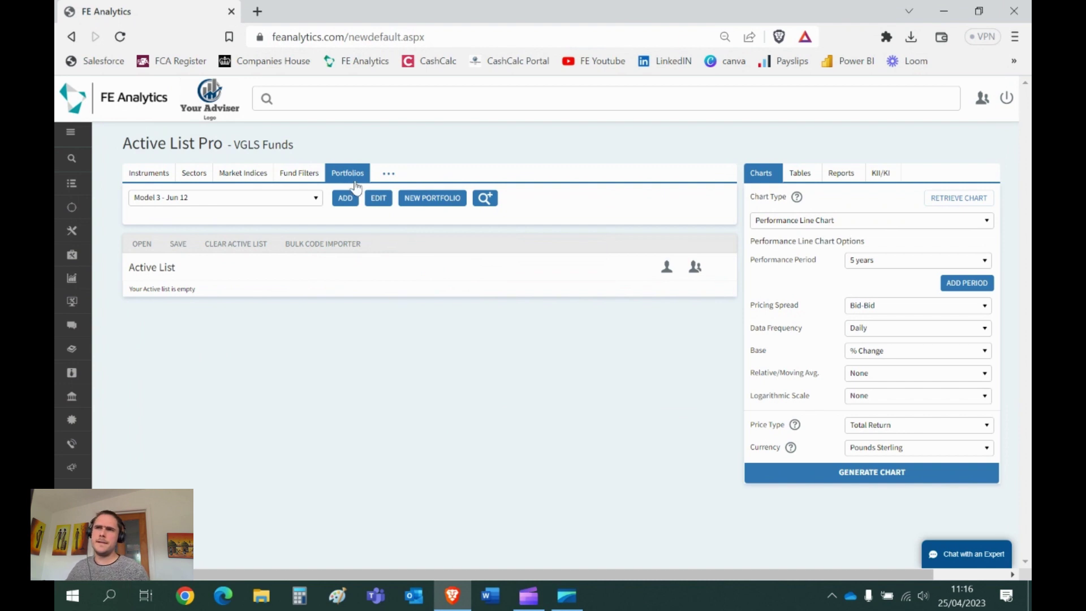
{"action": "left_click", "coordinate": [312, 200]}
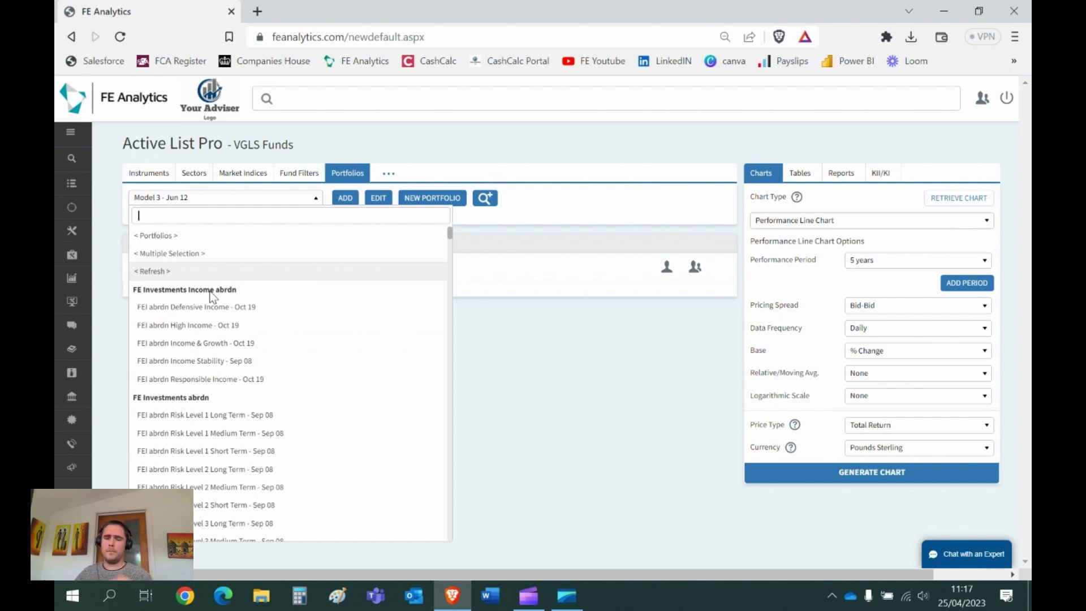
{"action": "scroll", "coordinate": [234, 378], "scroll_direction": "down", "scroll_amount": 4}
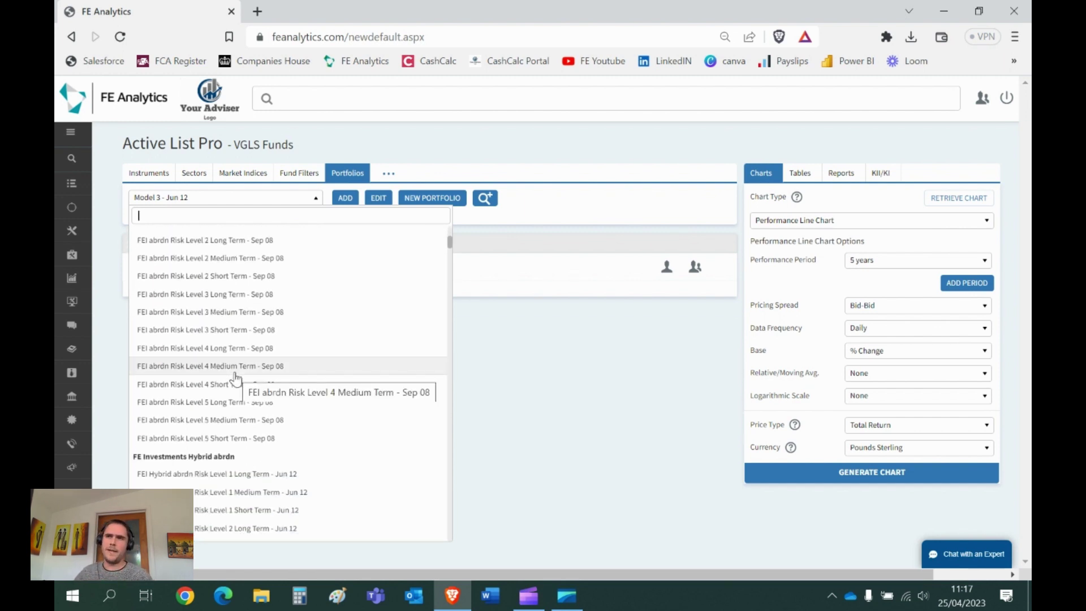
{"action": "scroll", "coordinate": [236, 378], "scroll_direction": "up", "scroll_amount": 3}
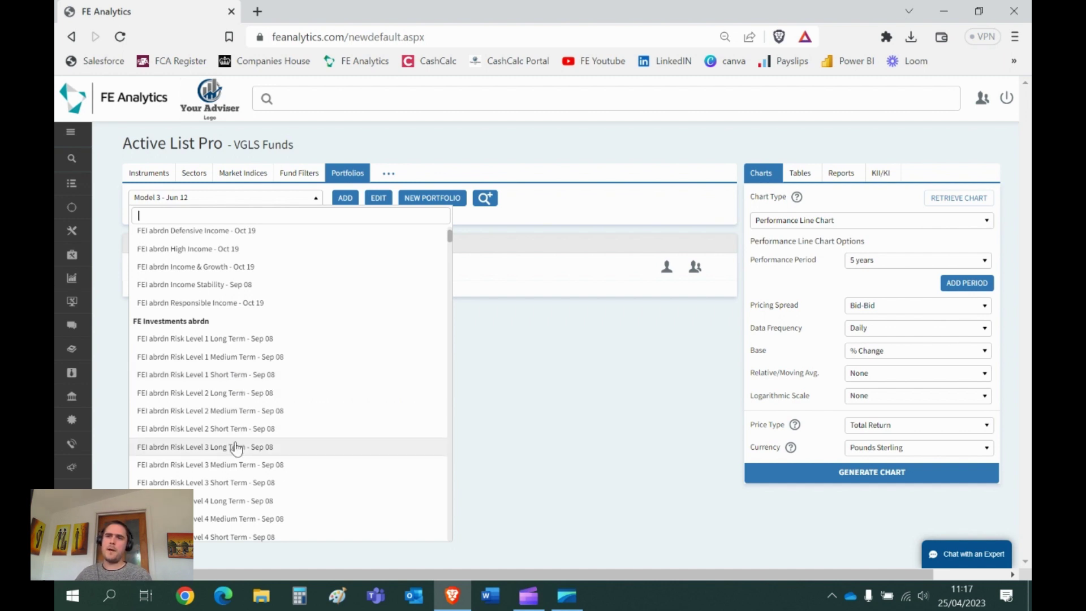
{"action": "scroll", "coordinate": [280, 410], "scroll_direction": "down", "scroll_amount": 5}
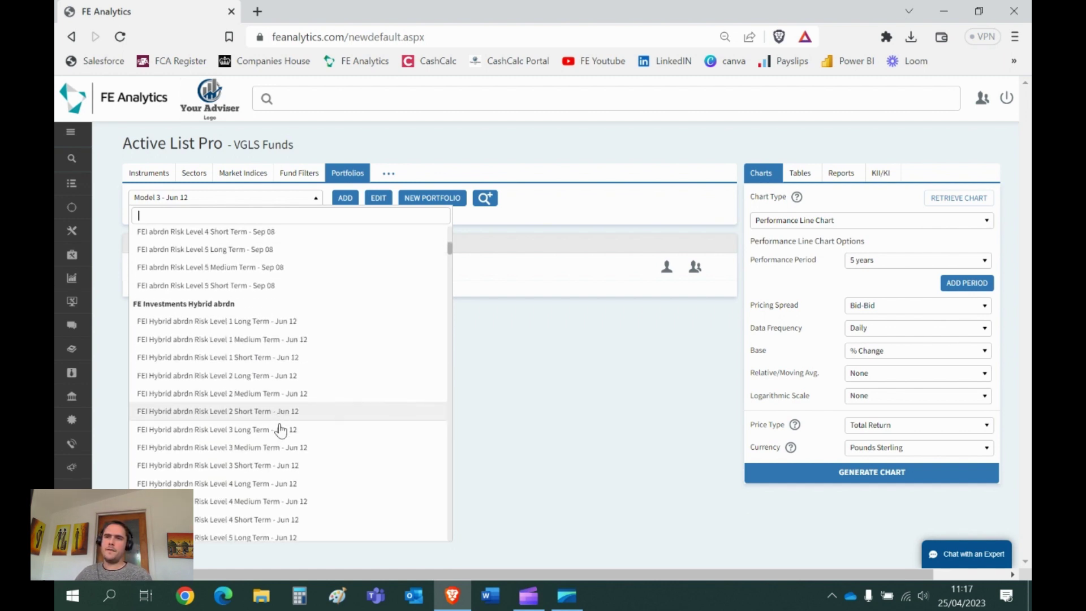
{"action": "left_click", "coordinate": [284, 448]}
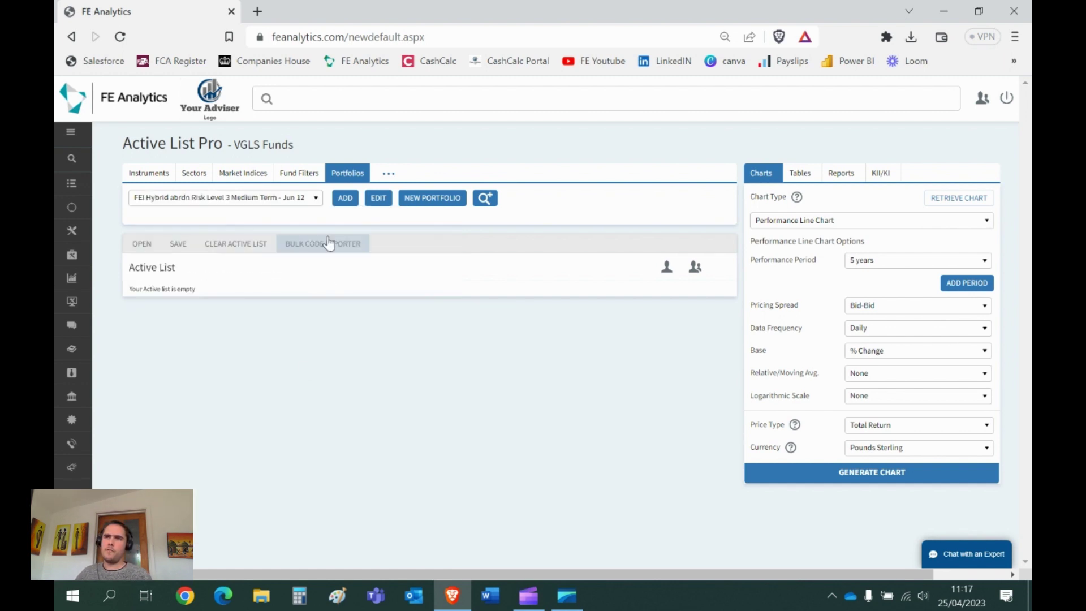
{"action": "left_click", "coordinate": [346, 201]}
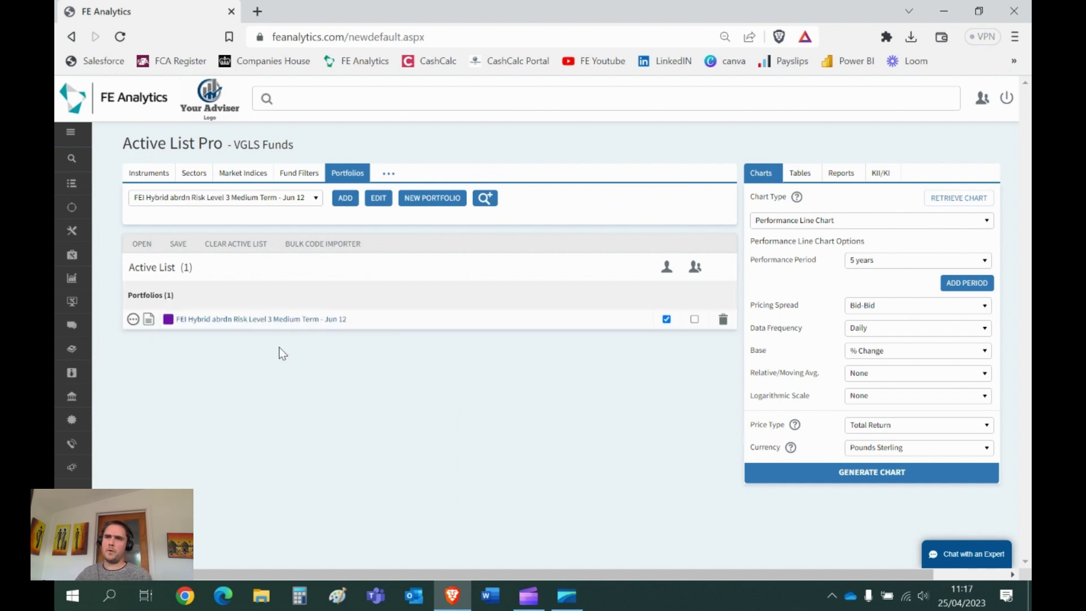
{"action": "left_click", "coordinate": [267, 319]}
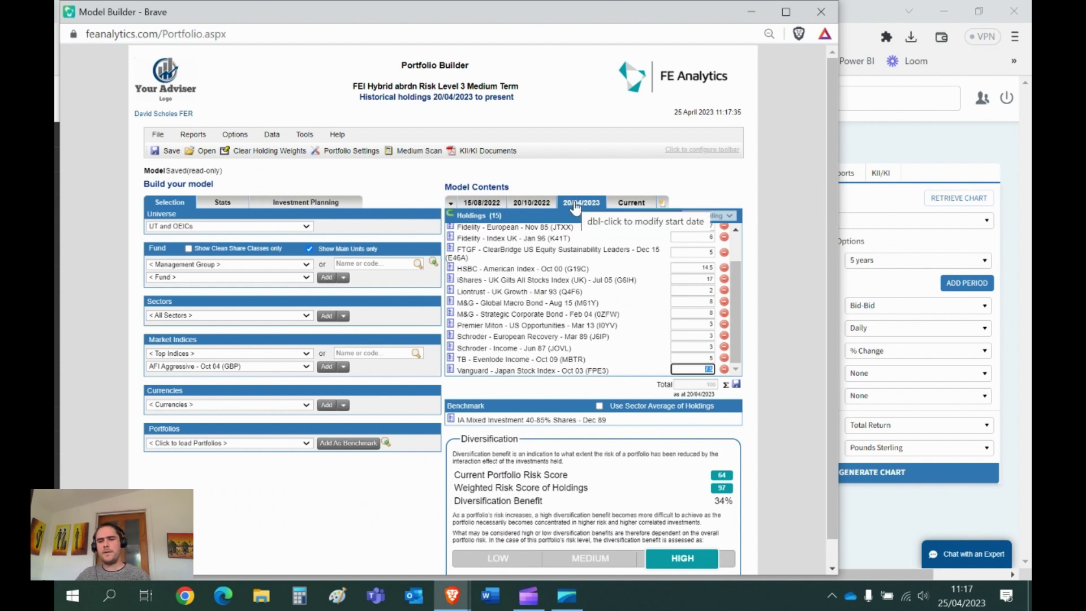
{"action": "left_click", "coordinate": [451, 208]}
{"action": "left_click", "coordinate": [396, 285]}
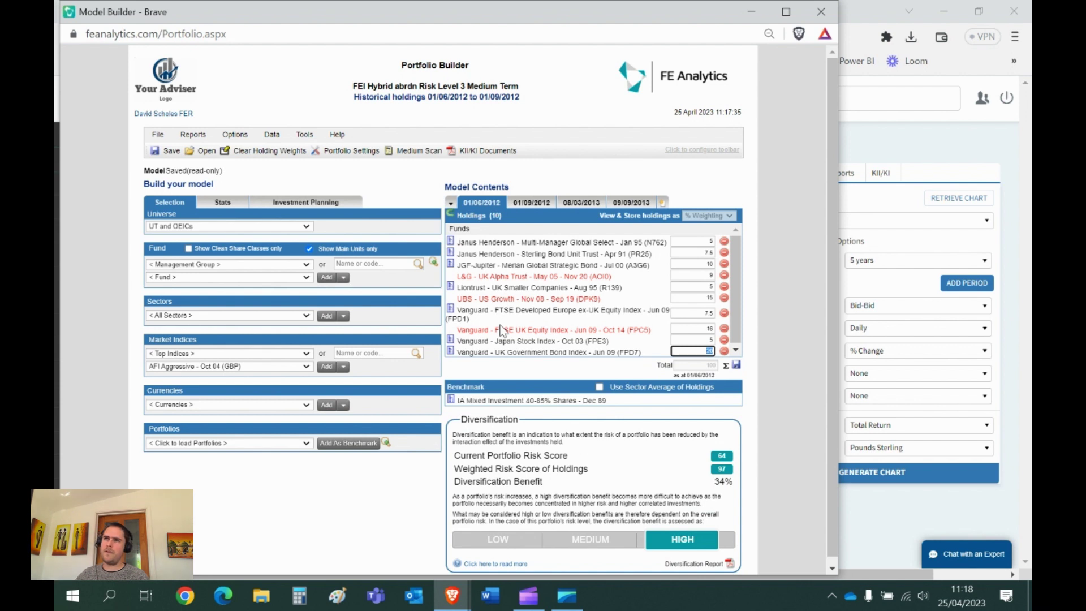
{"action": "left_click_drag", "start_coordinate": [485, 277], "coordinate": [588, 279]}
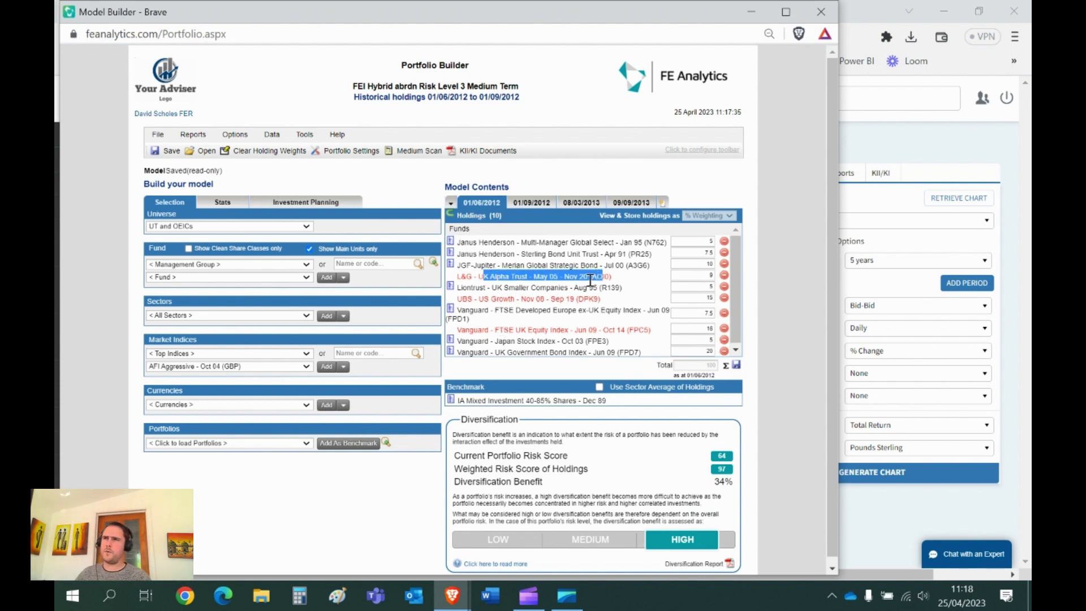
{"action": "left_click", "coordinate": [453, 205]}
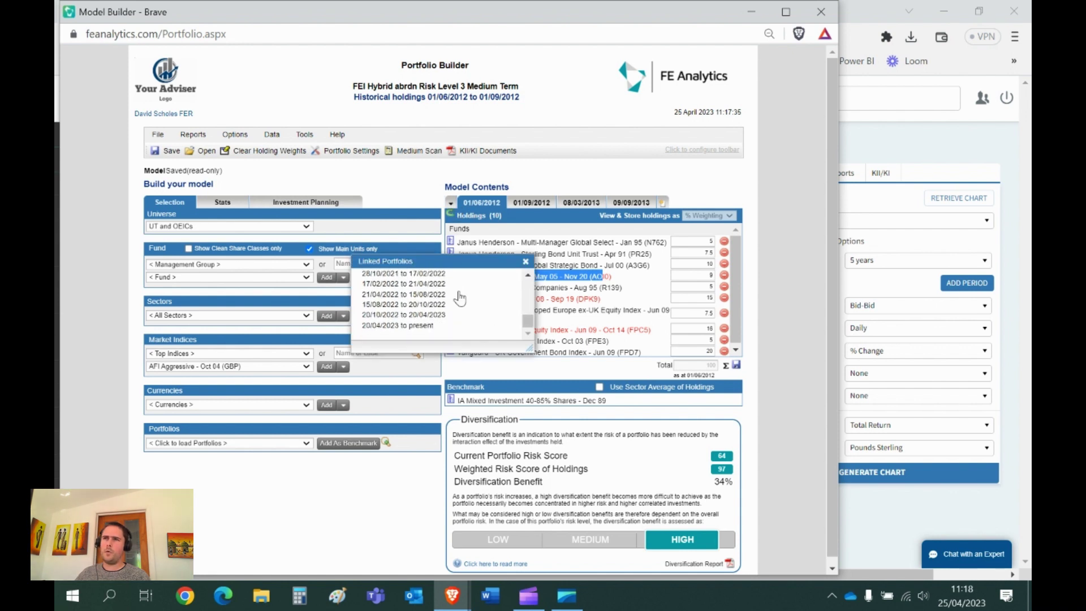
{"action": "left_click", "coordinate": [408, 326]}
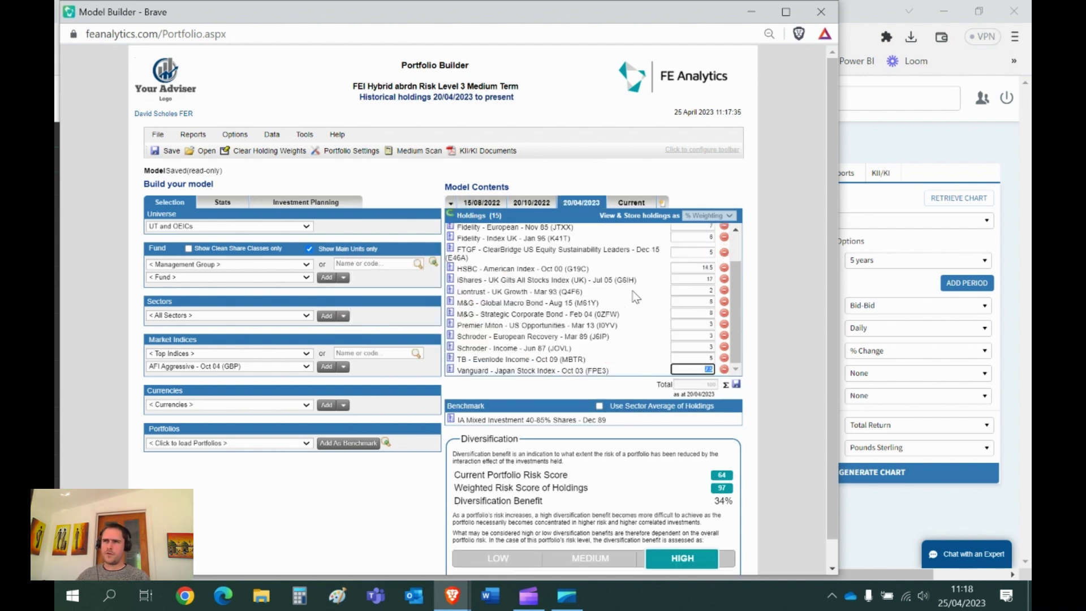
{"action": "left_click", "coordinate": [629, 206]}
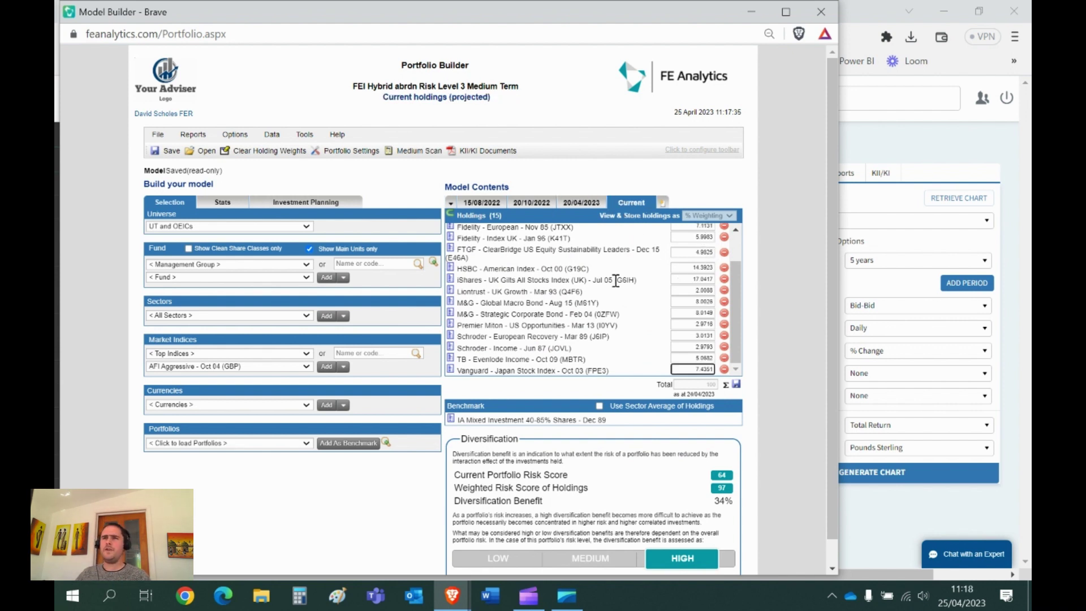
{"action": "left_click", "coordinate": [822, 11]}
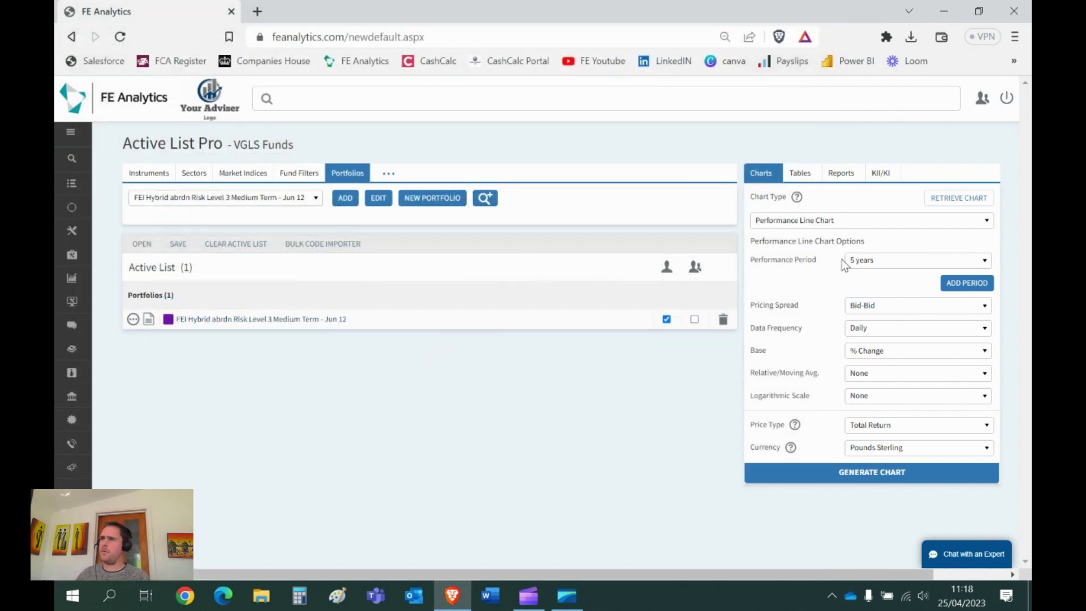
{"action": "left_click", "coordinate": [885, 485]}
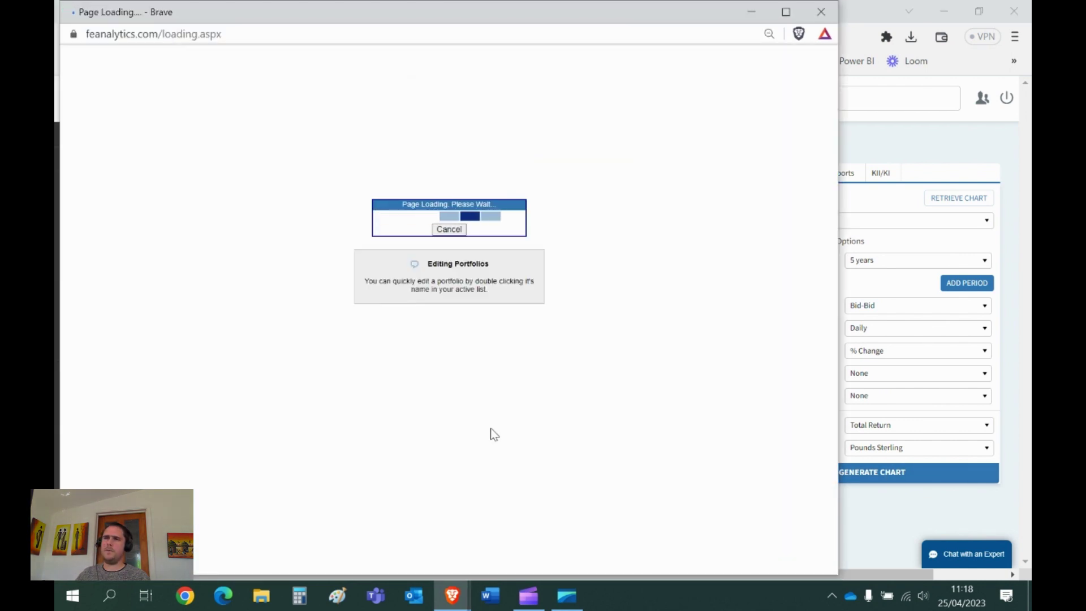
{"action": "left_click", "coordinate": [786, 11]}
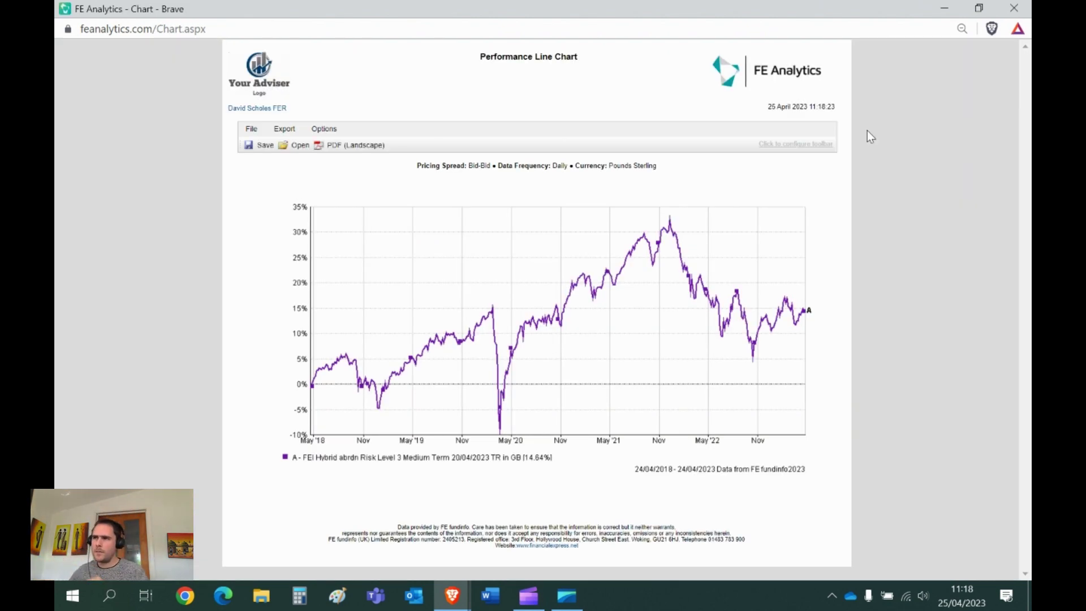
{"action": "mouse_move", "coordinate": [745, 304]}
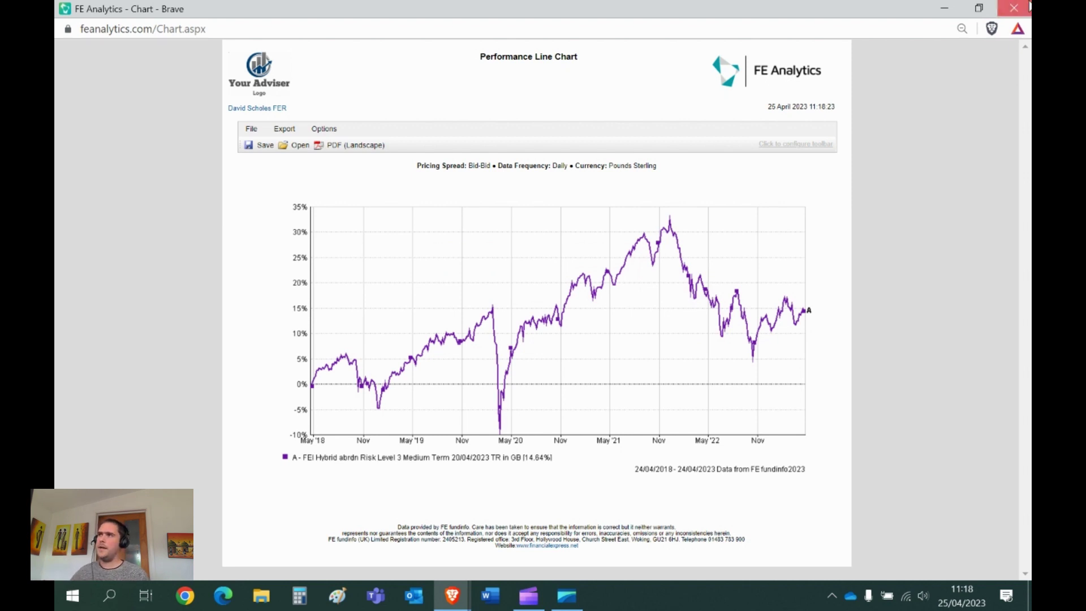
{"action": "left_click", "coordinate": [1014, 8]}
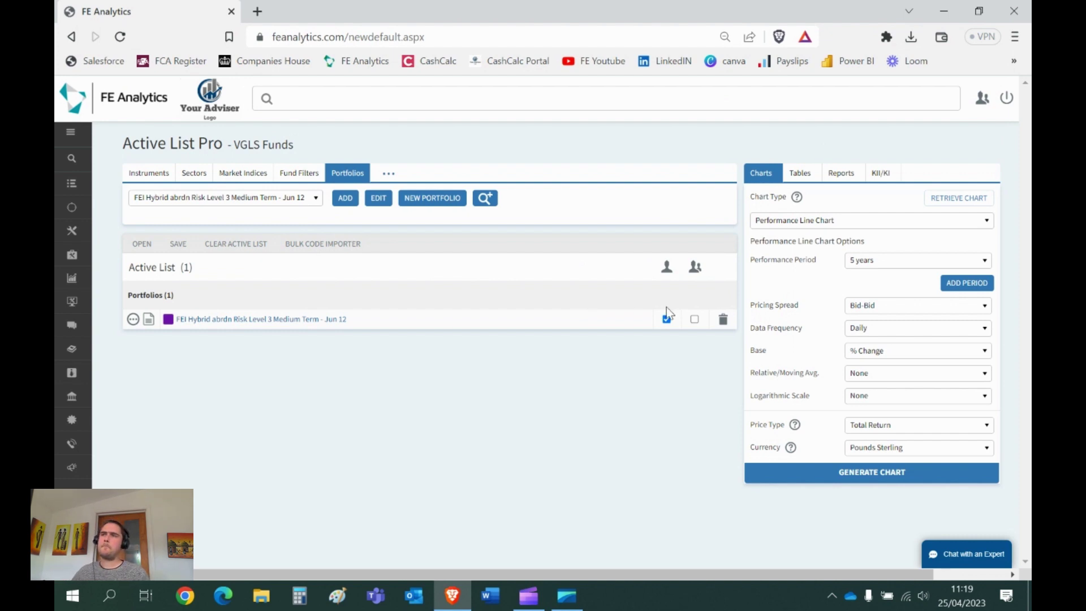
Step: Delete the FEI Hybrid abrdn Risk Level 3 portfolio row from the Active List
{"action": "left_click", "coordinate": [723, 319]}
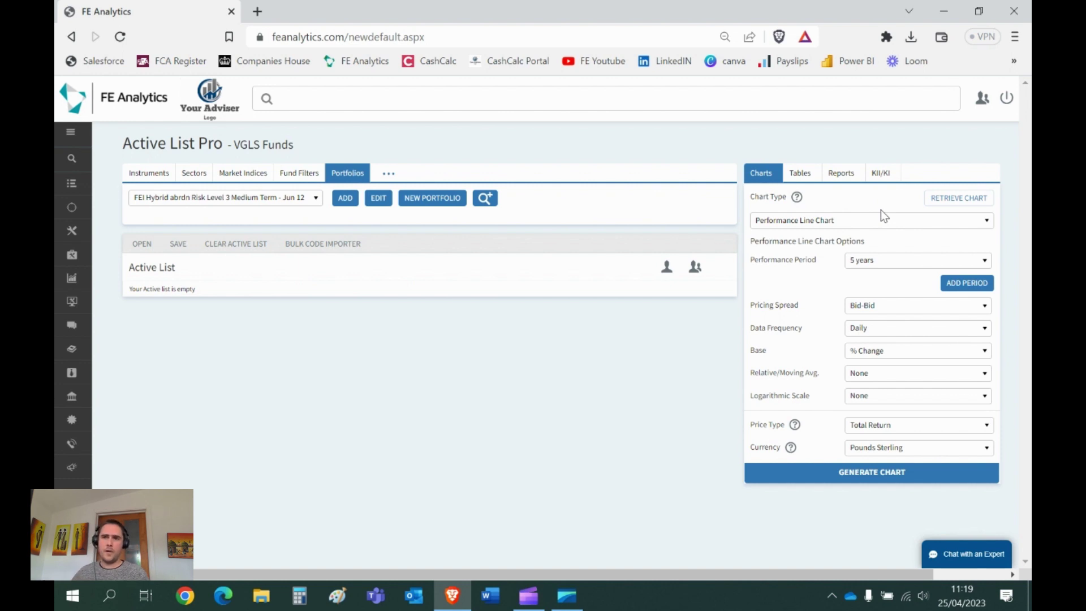
{"action": "mouse_move", "coordinate": [69, 450]}
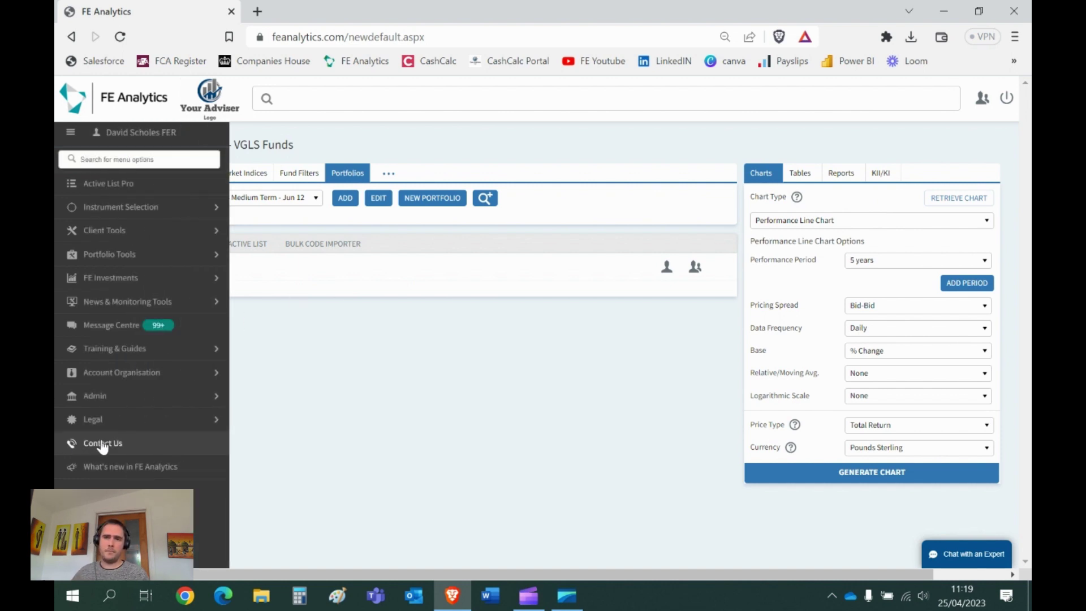